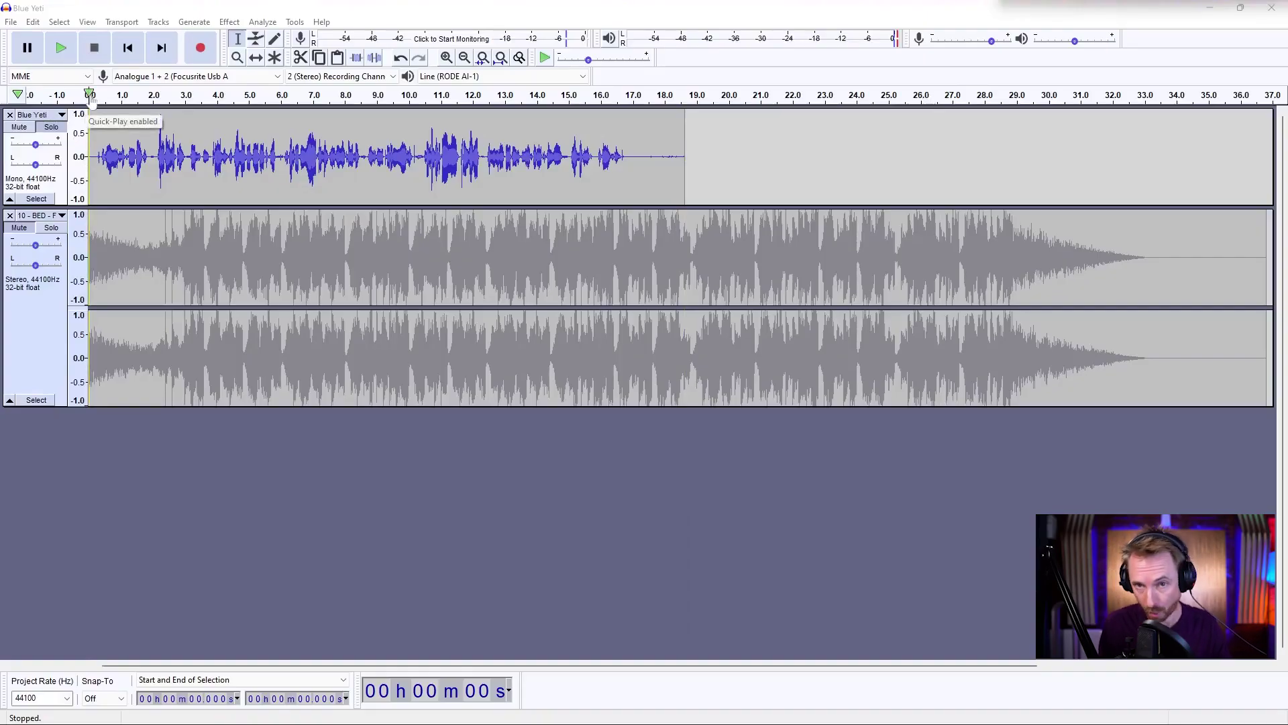
- Compare the soloed voice with the voice-plus-music mix, then solo Blue Yeti again
{"action": "left_click", "coordinate": [90, 95]}
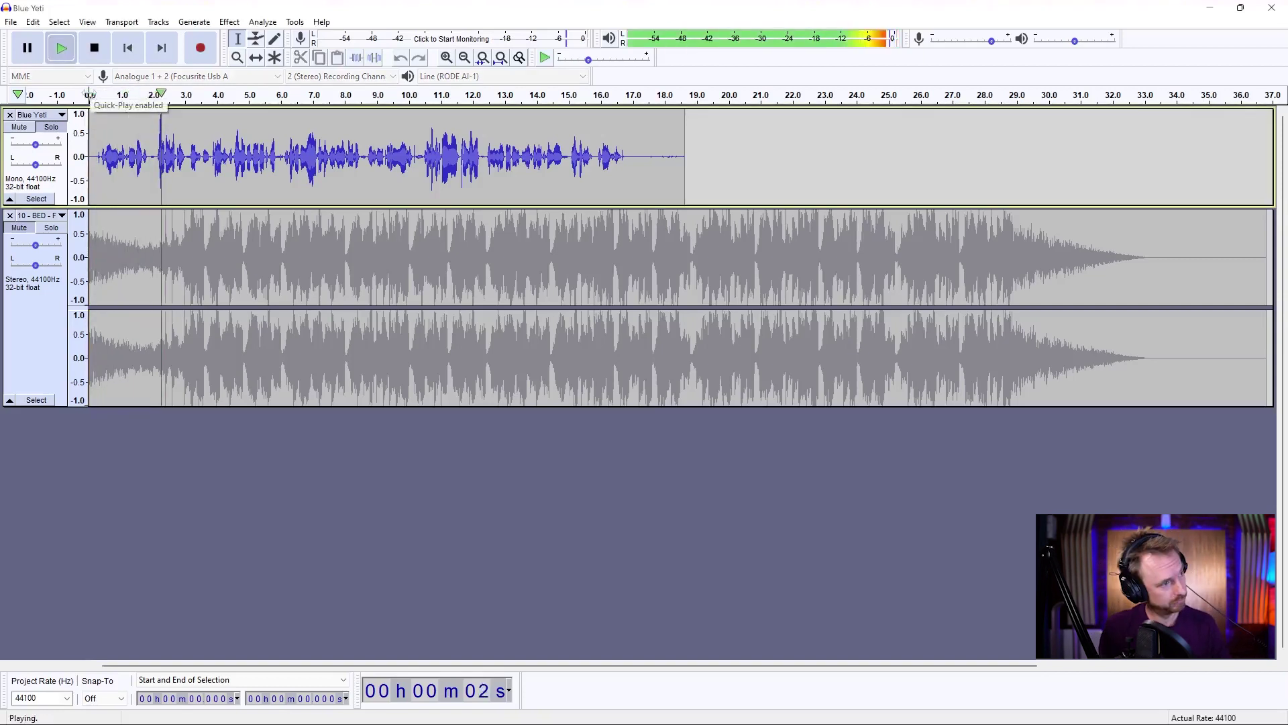
{"action": "left_click", "coordinate": [95, 49]}
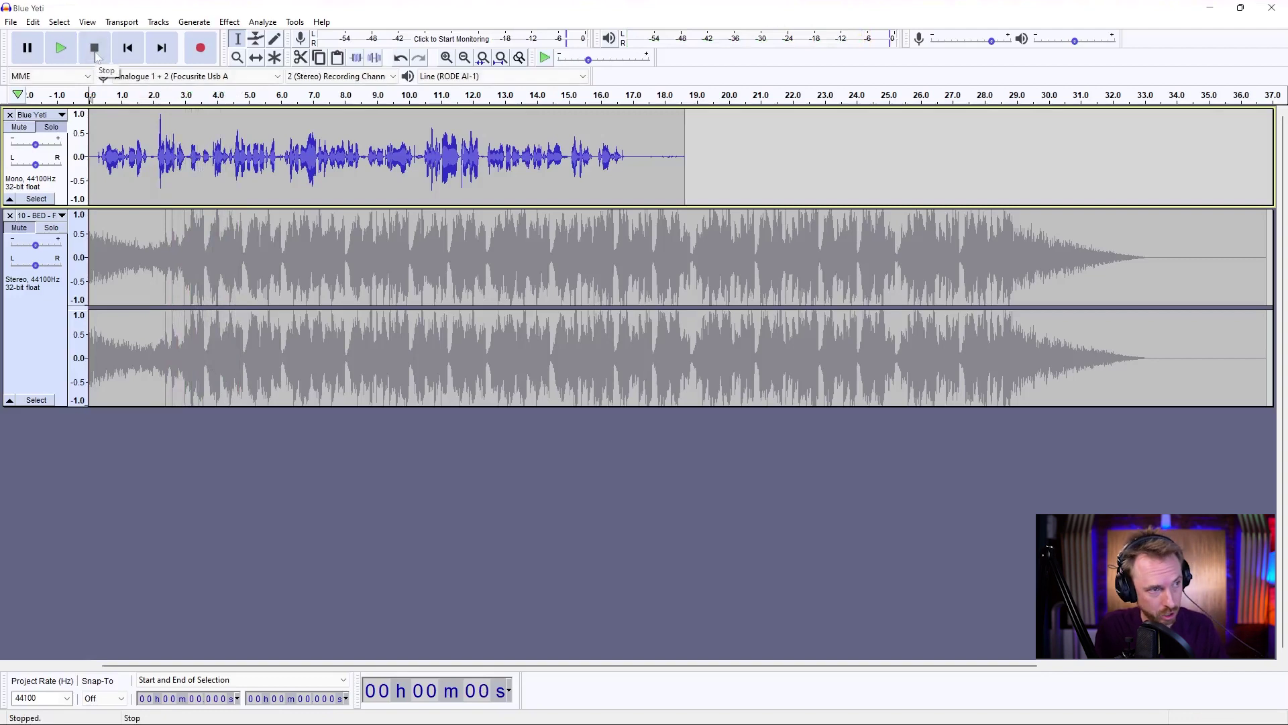
{"action": "left_click", "coordinate": [51, 127]}
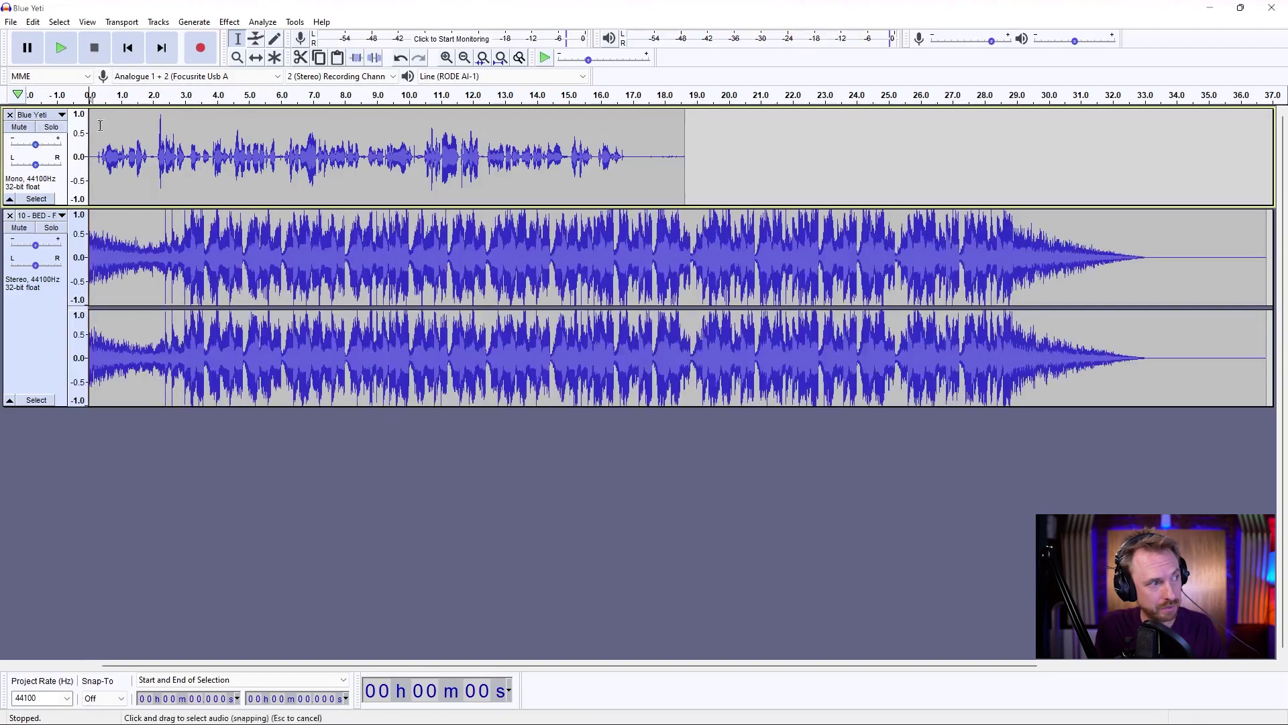
{"action": "left_click", "coordinate": [89, 94]}
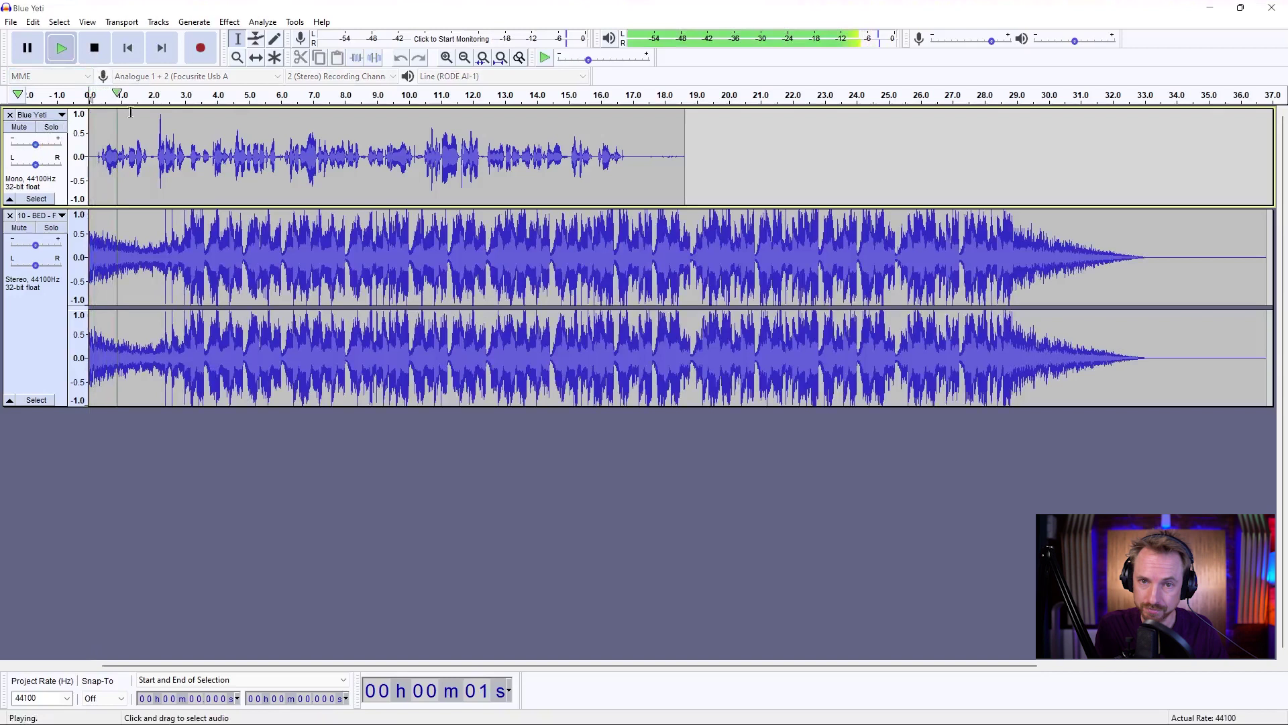
{"action": "left_click", "coordinate": [94, 48]}
{"action": "left_click", "coordinate": [51, 126]}
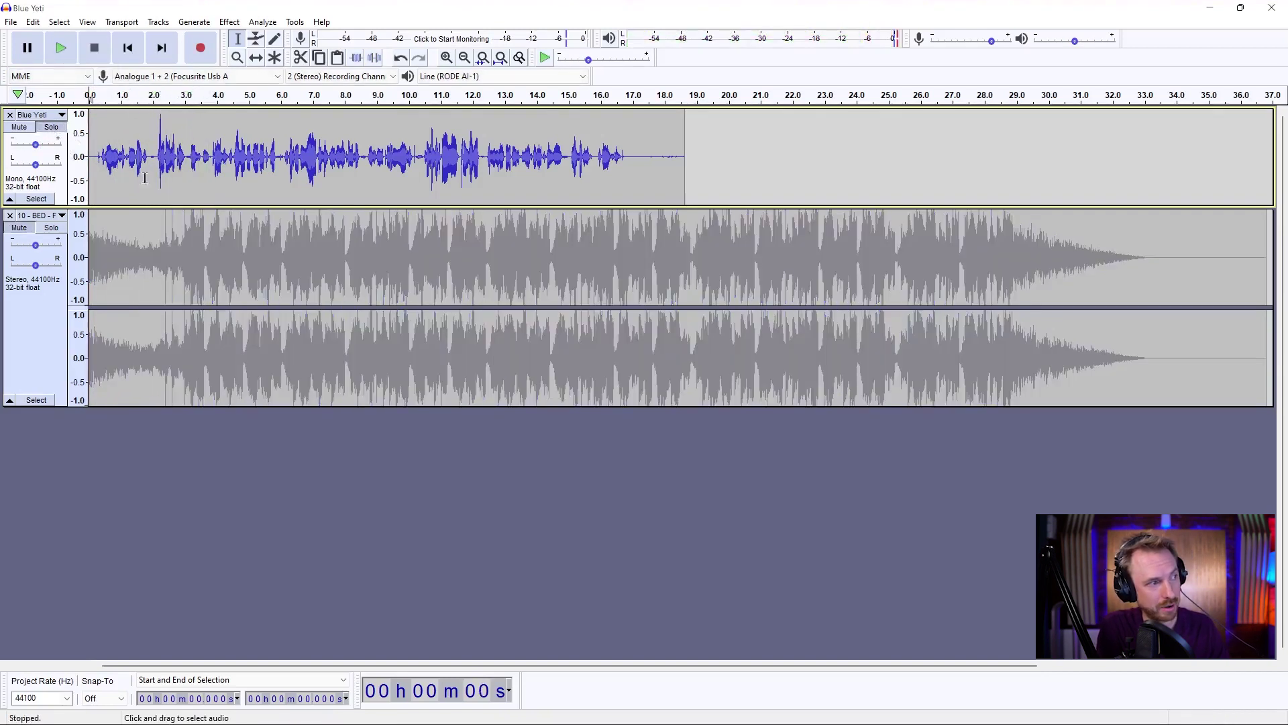
- Select the whole Blue Yeti clip and load the Blue Yeti user preset in Filter Curve EQ
{"action": "double_click", "coordinate": [130, 119]}
{"action": "left_click", "coordinate": [229, 21]}
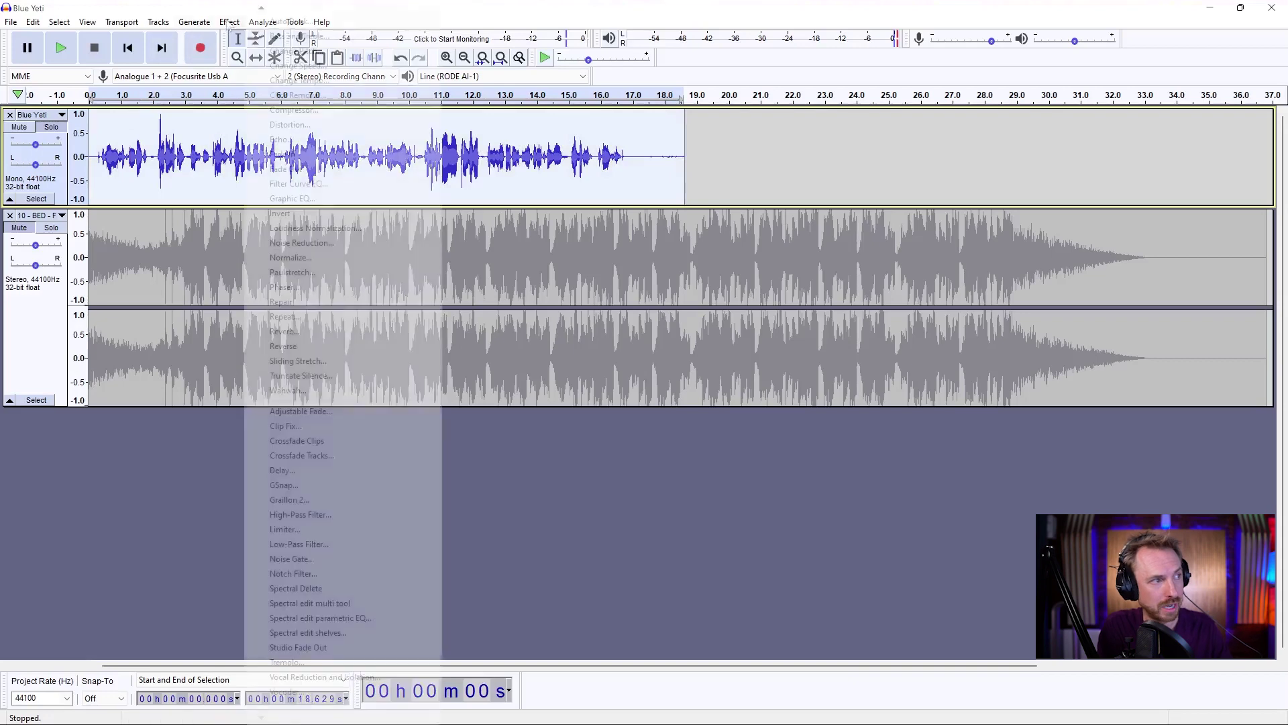
{"action": "left_click", "coordinate": [312, 188]}
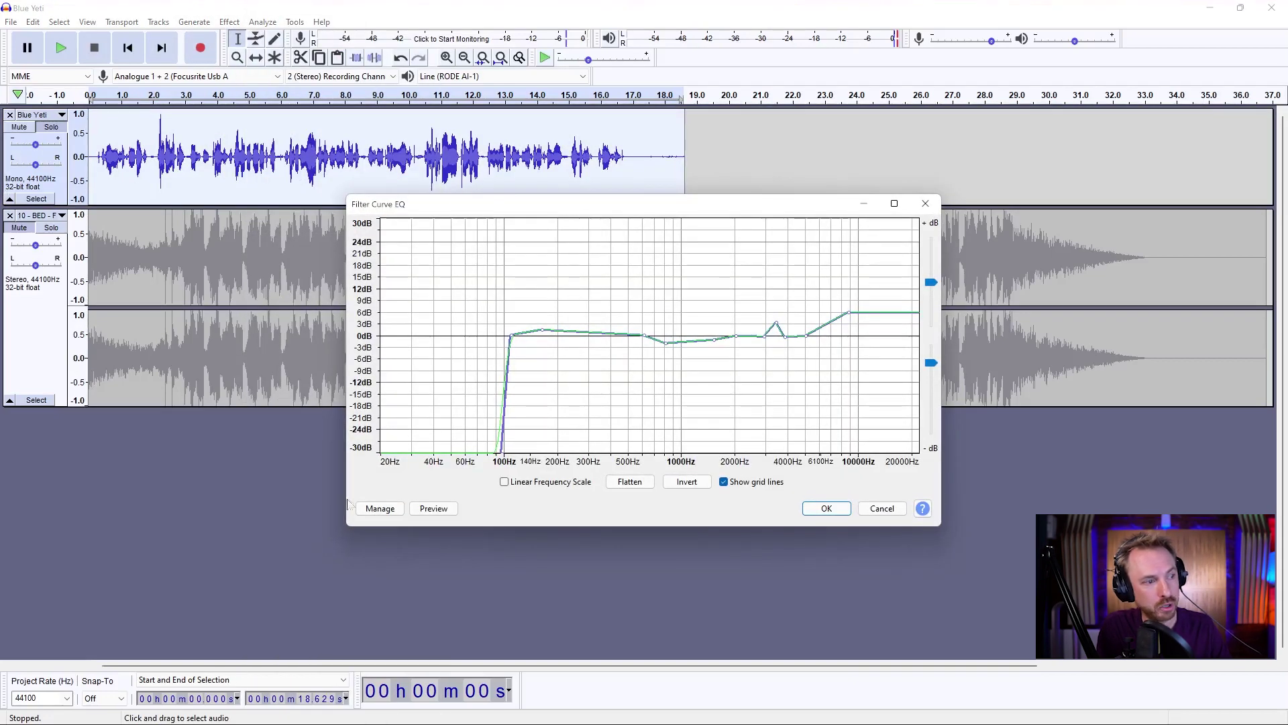
{"action": "left_click", "coordinate": [380, 508]}
{"action": "mouse_move", "coordinate": [471, 524]}
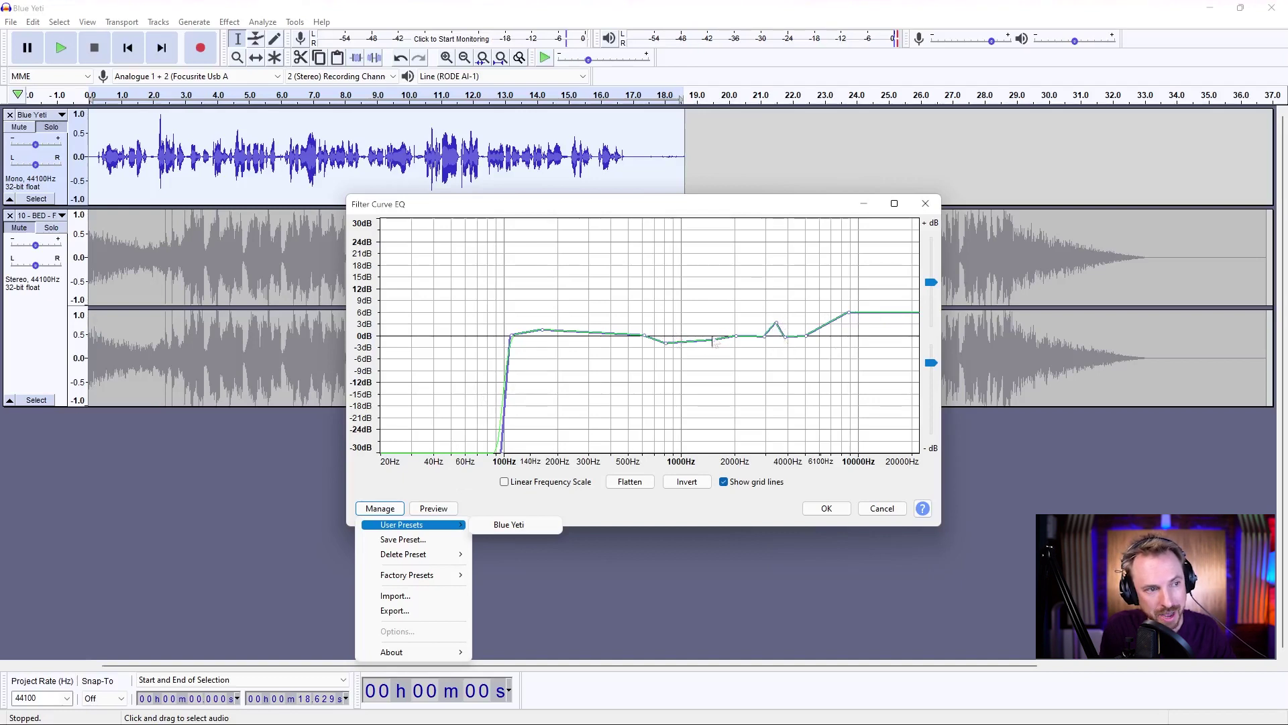
{"action": "left_click", "coordinate": [815, 510]}
{"action": "left_click", "coordinate": [815, 510]}
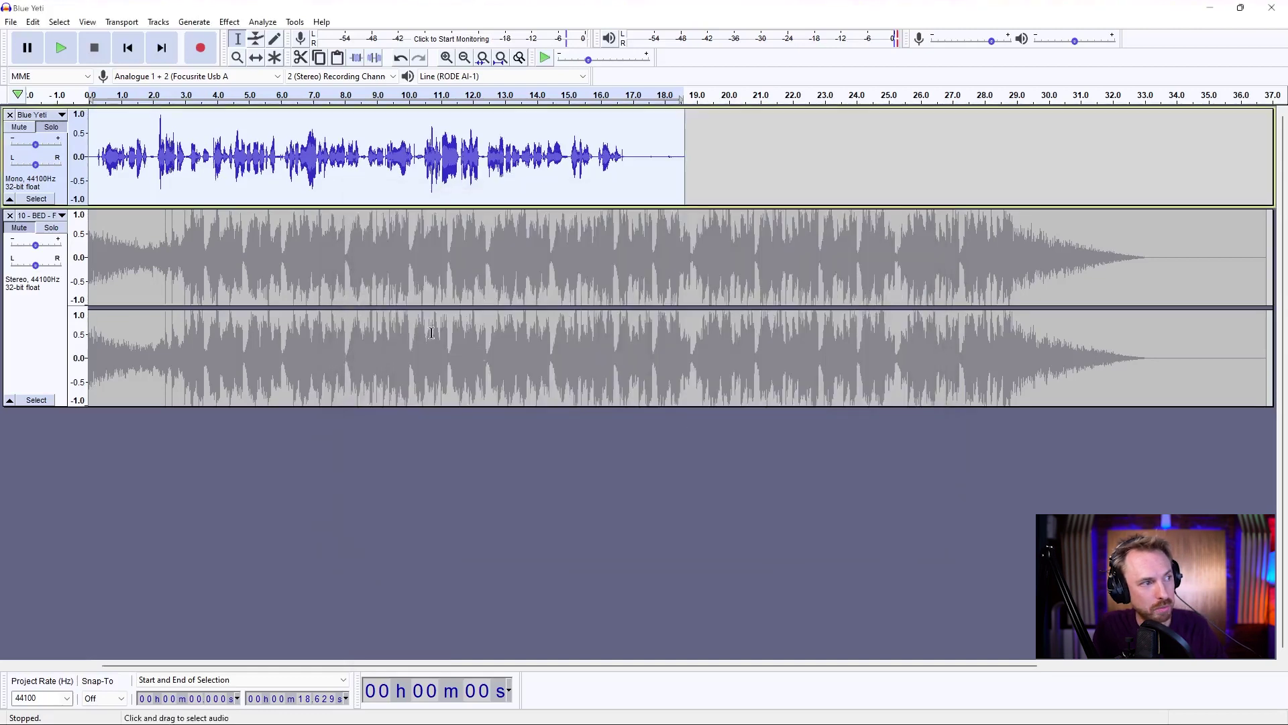
{"action": "left_click", "coordinate": [93, 127]}
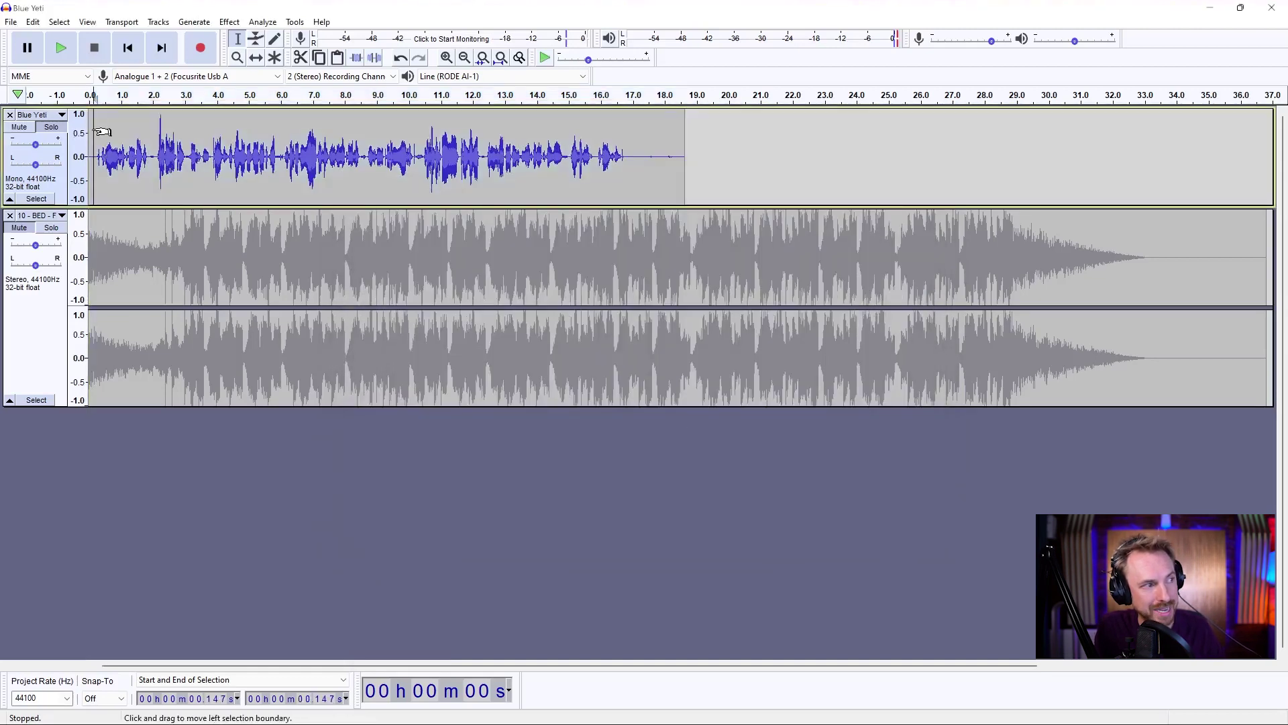
{"action": "key", "text": "space"}
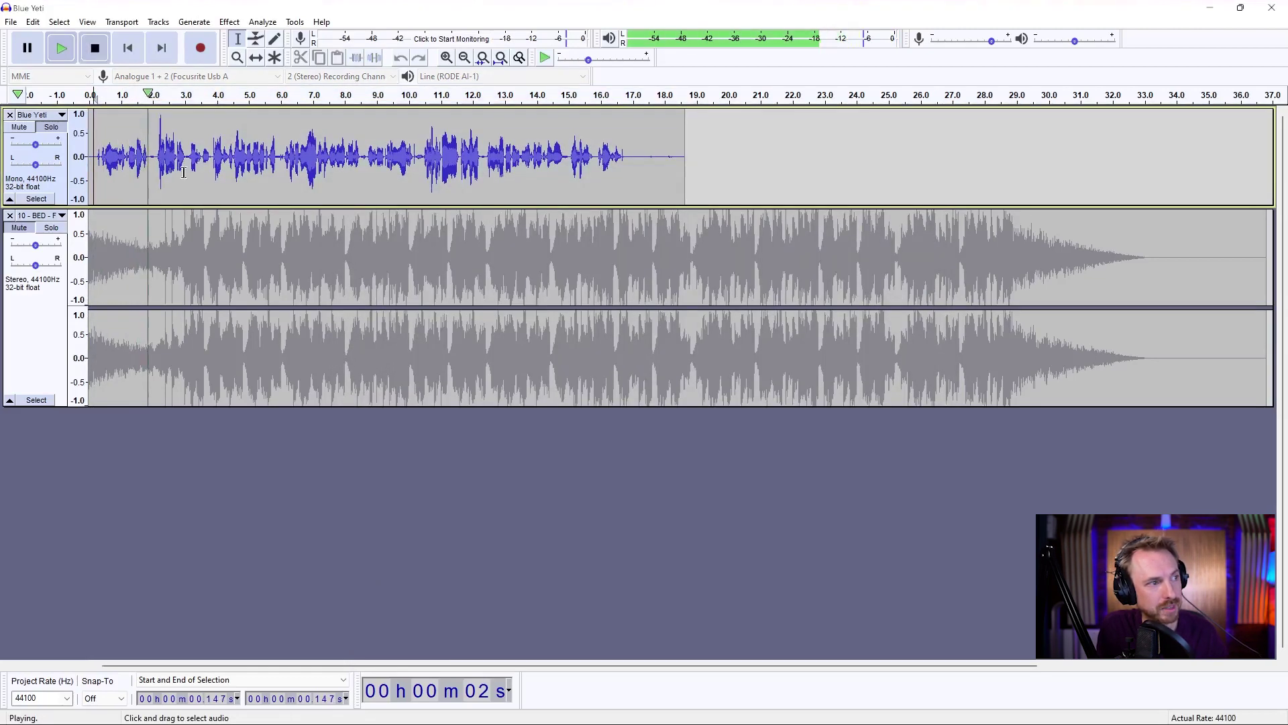
{"action": "key", "text": "space"}
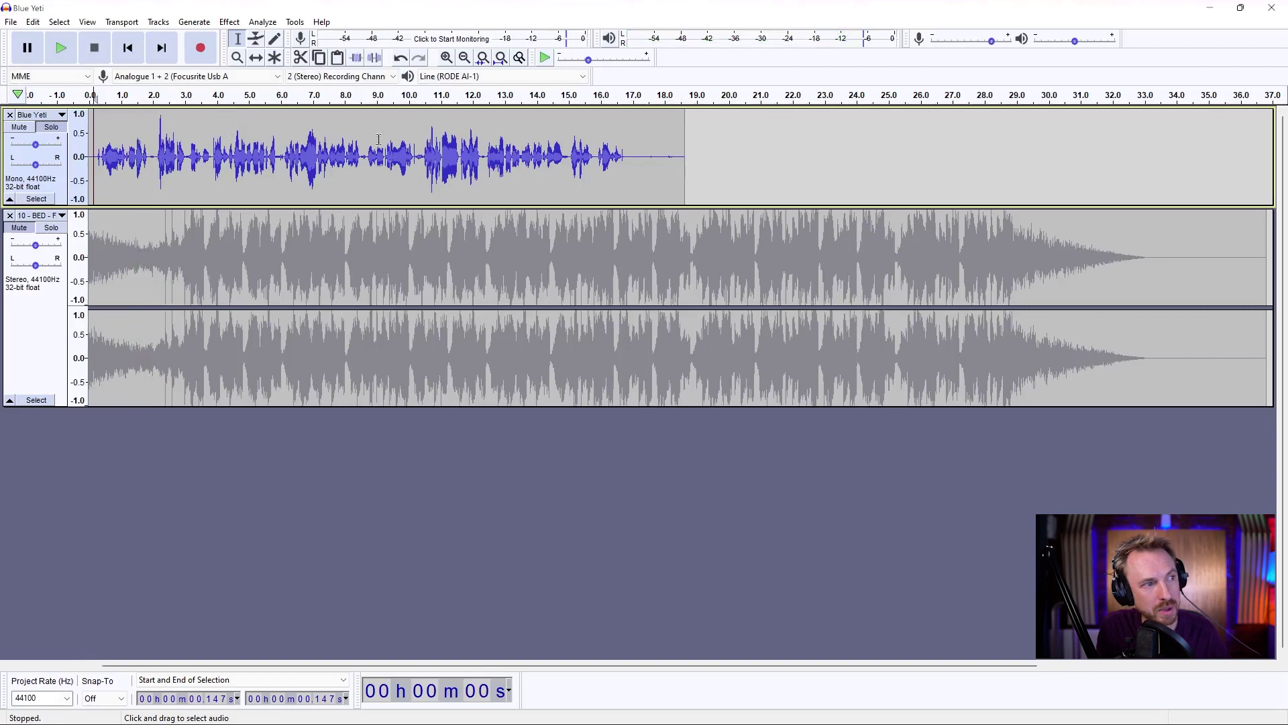
{"action": "left_click", "coordinate": [230, 21]}
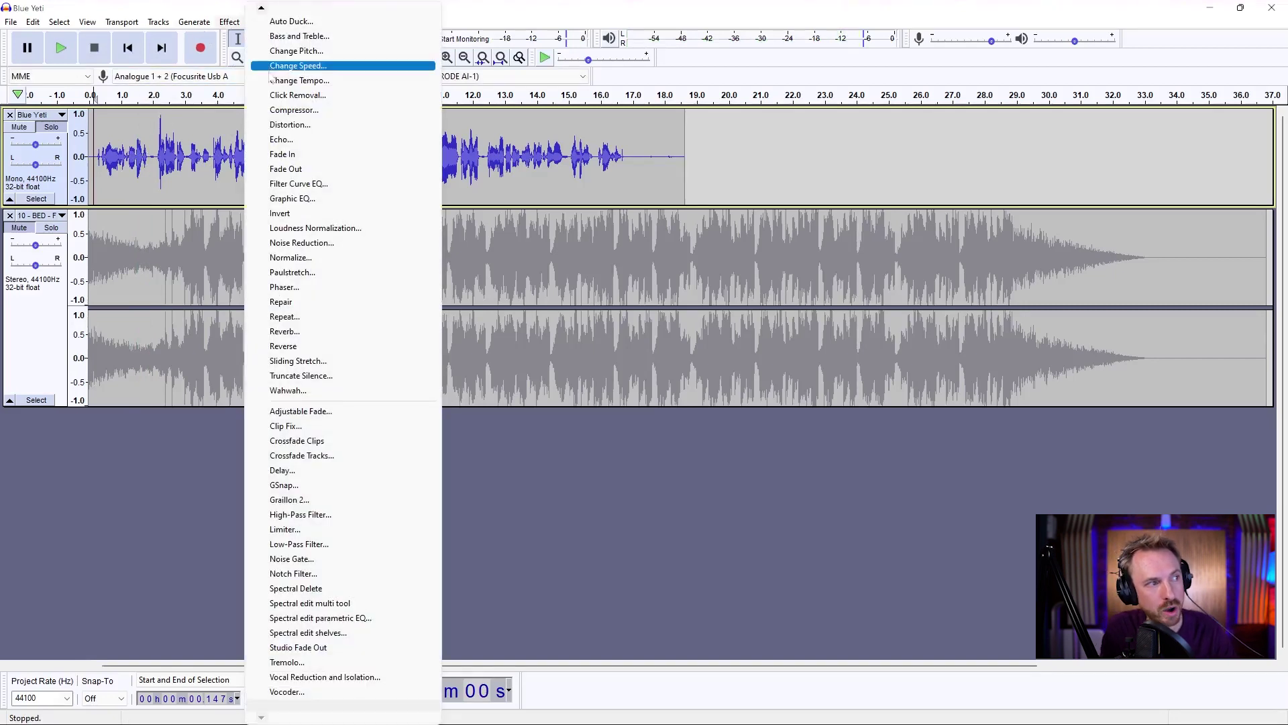
{"action": "left_click", "coordinate": [292, 111]}
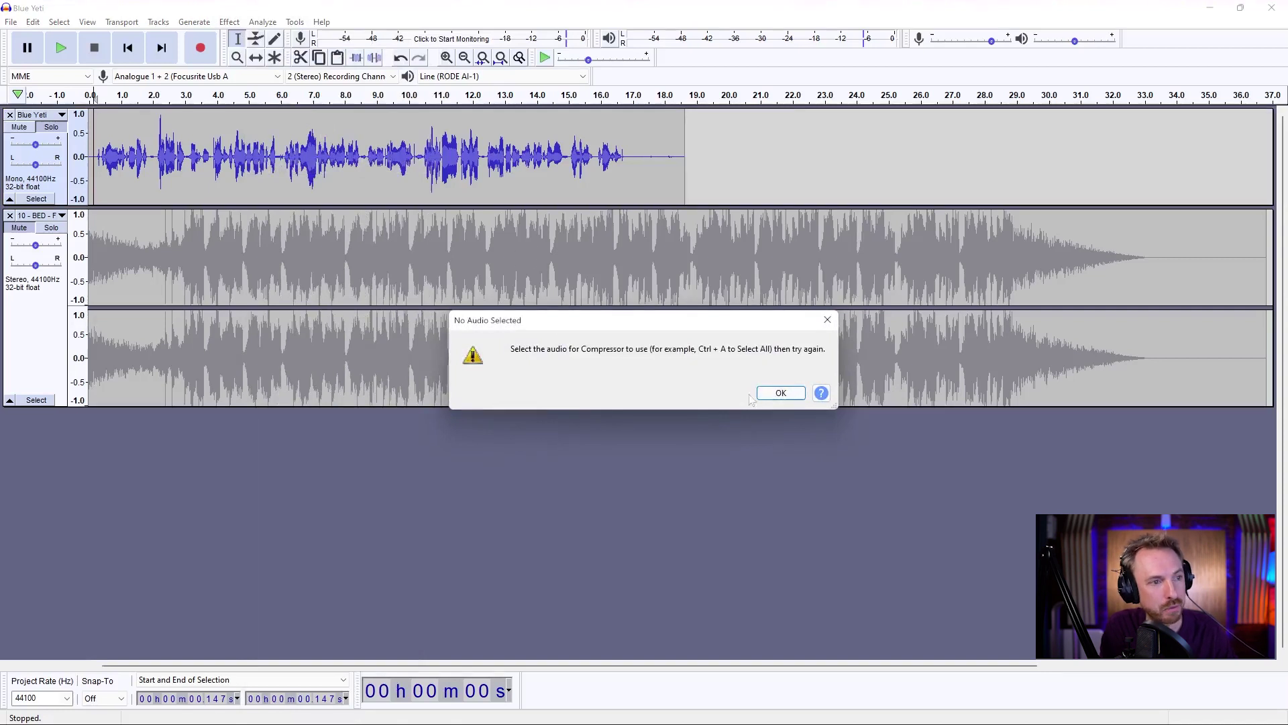
{"action": "left_click", "coordinate": [781, 393]}
{"action": "double_click", "coordinate": [397, 178]}
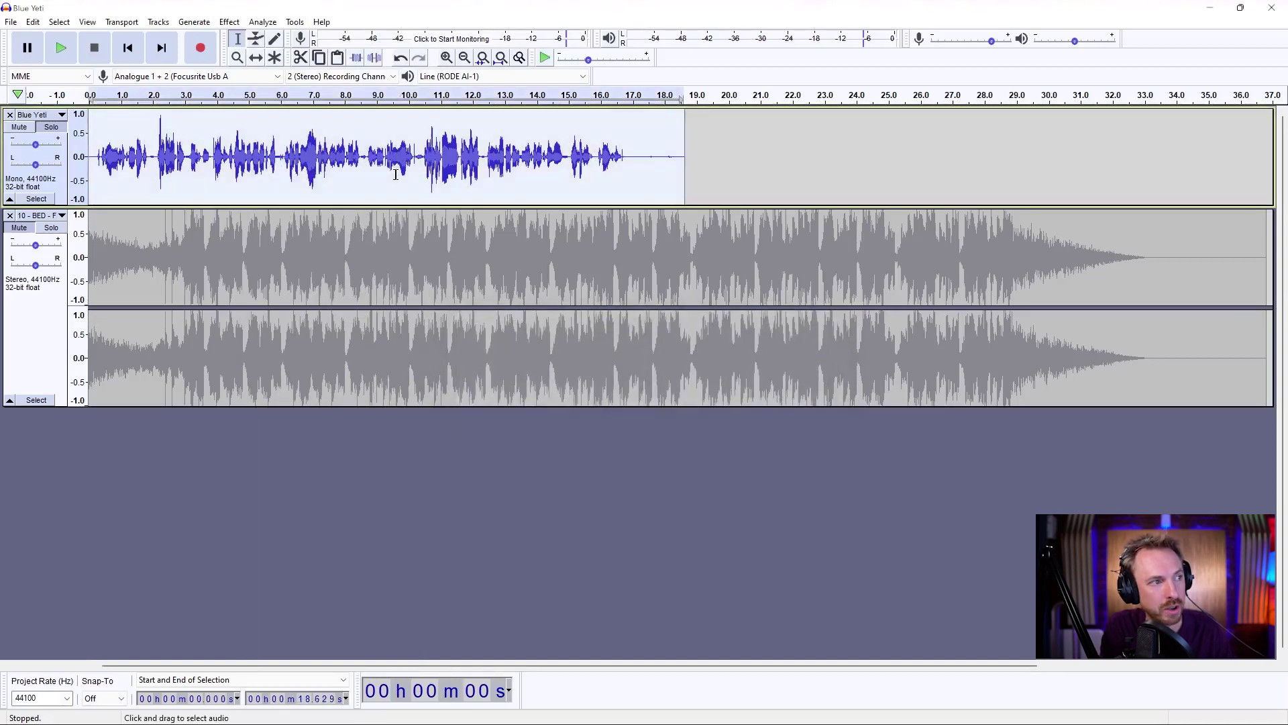
{"action": "left_click", "coordinate": [229, 21]}
{"action": "left_click", "coordinate": [315, 121]}
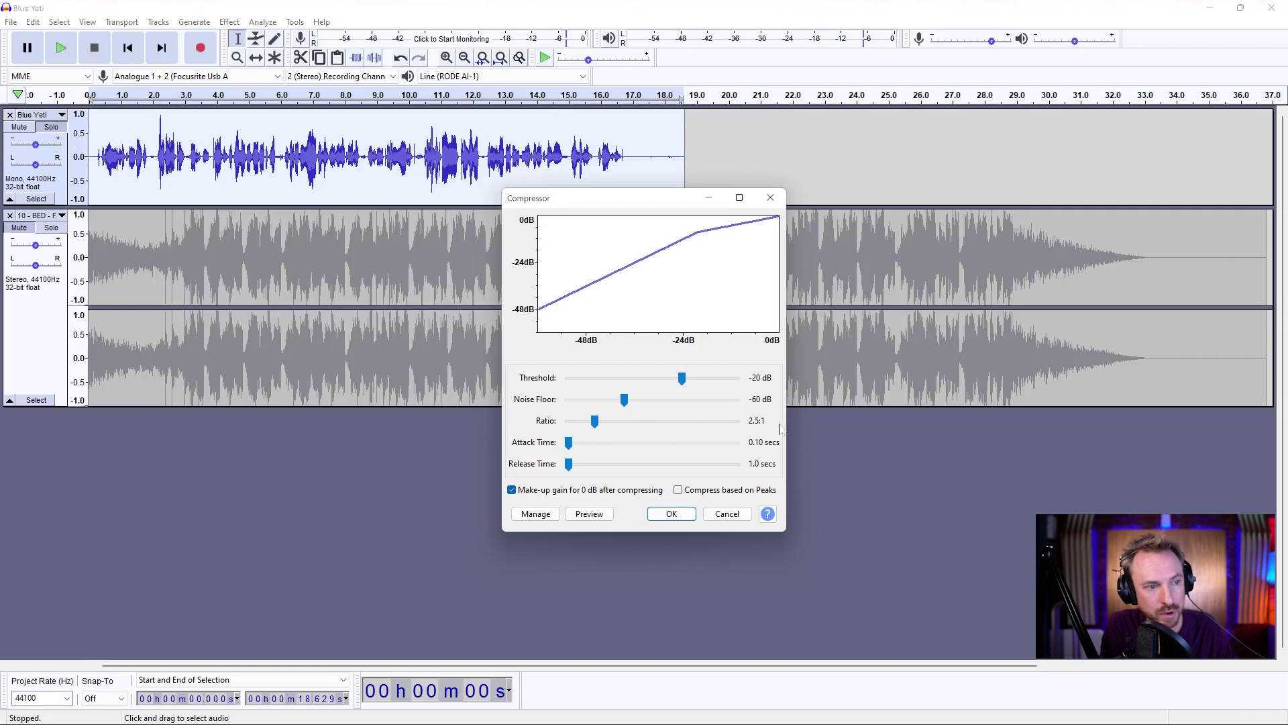
{"action": "left_click", "coordinate": [672, 514]}
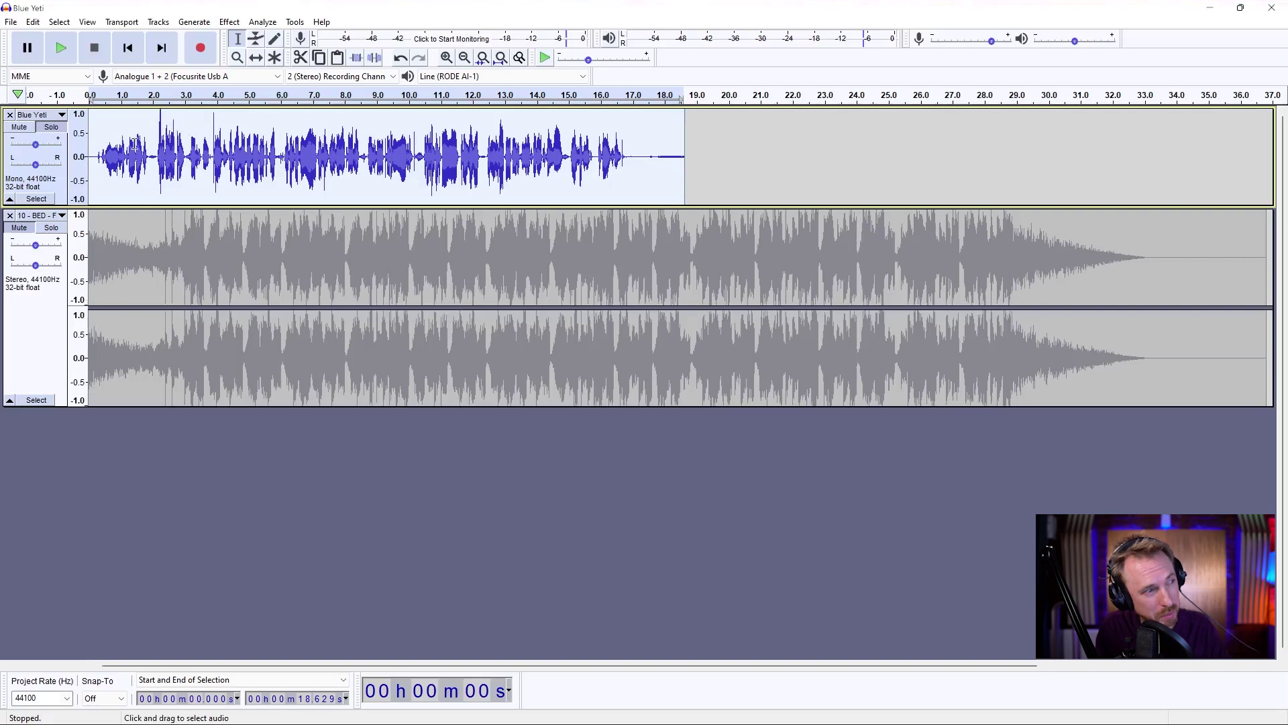
- Undo the earlier compression and recompress the voice at a 4:1 ratio and -25 dB threshold
{"action": "key", "text": "ctrl+z"}
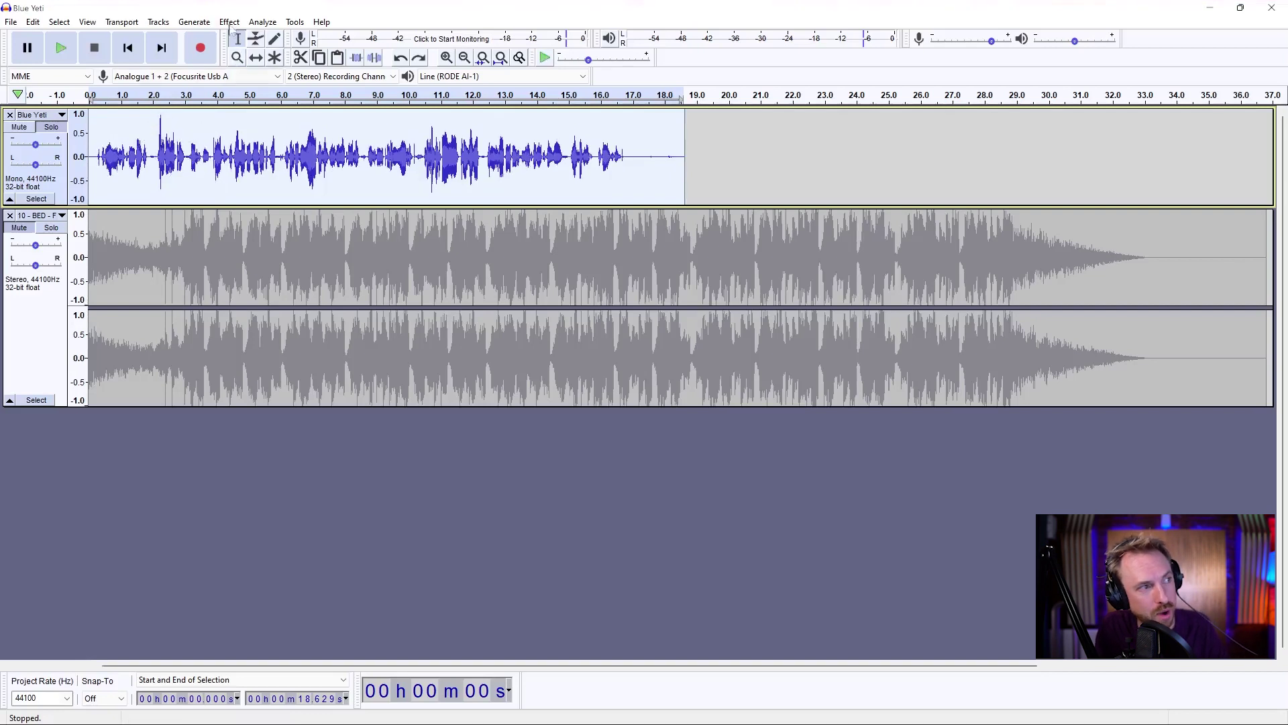
{"action": "left_click", "coordinate": [229, 21]}
{"action": "left_click", "coordinate": [275, 109]}
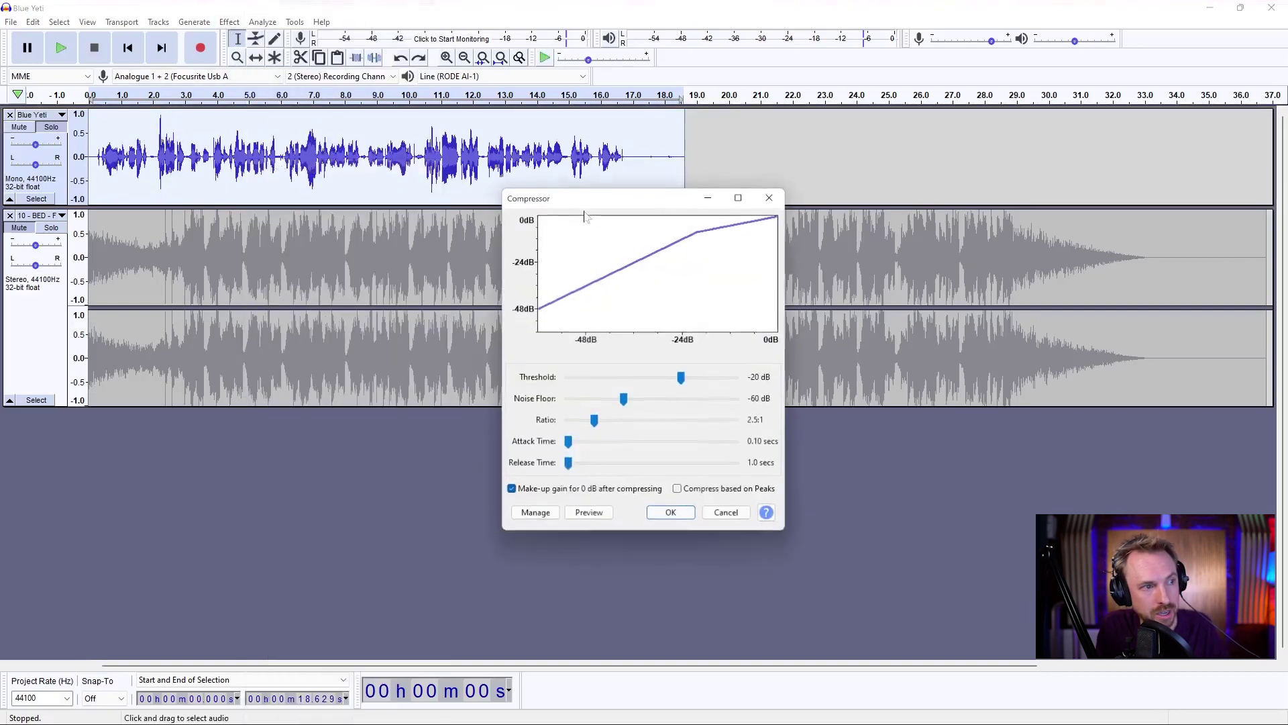
{"action": "left_click_drag", "start_coordinate": [599, 420], "coordinate": [614, 420]}
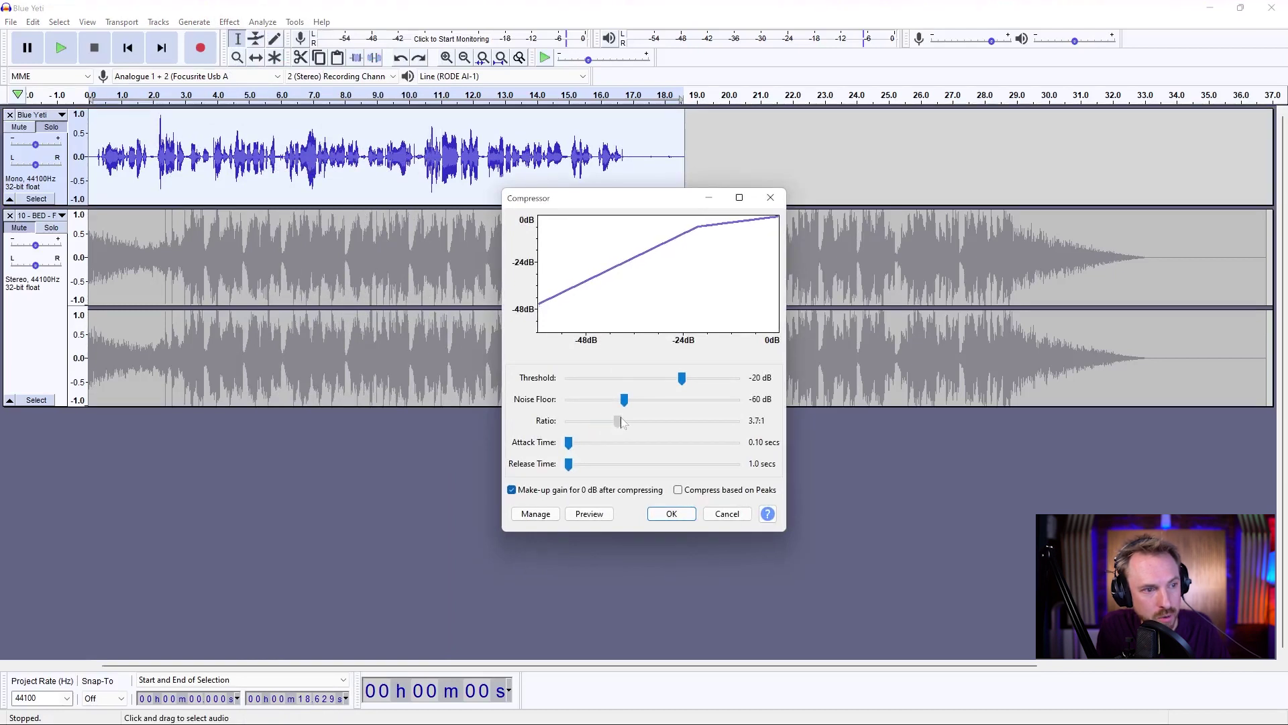
{"action": "left_click_drag", "start_coordinate": [684, 379], "coordinate": [679, 383]}
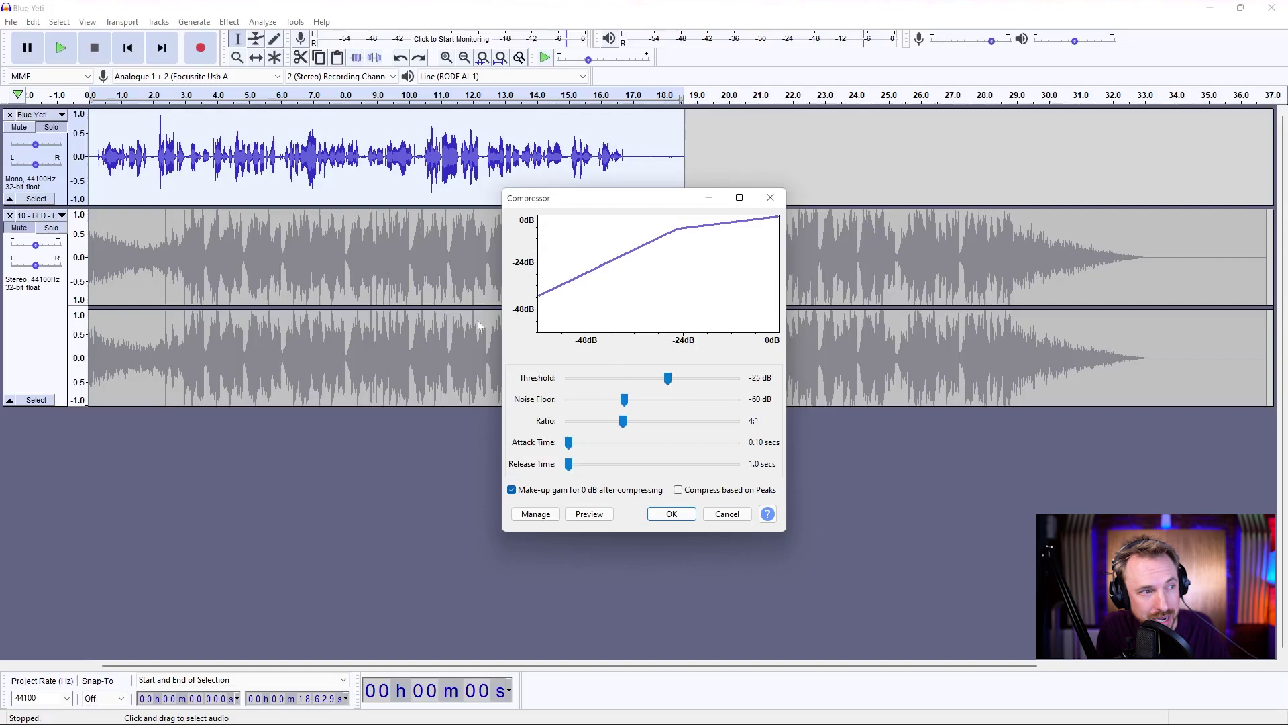
{"action": "left_click", "coordinate": [671, 514]}
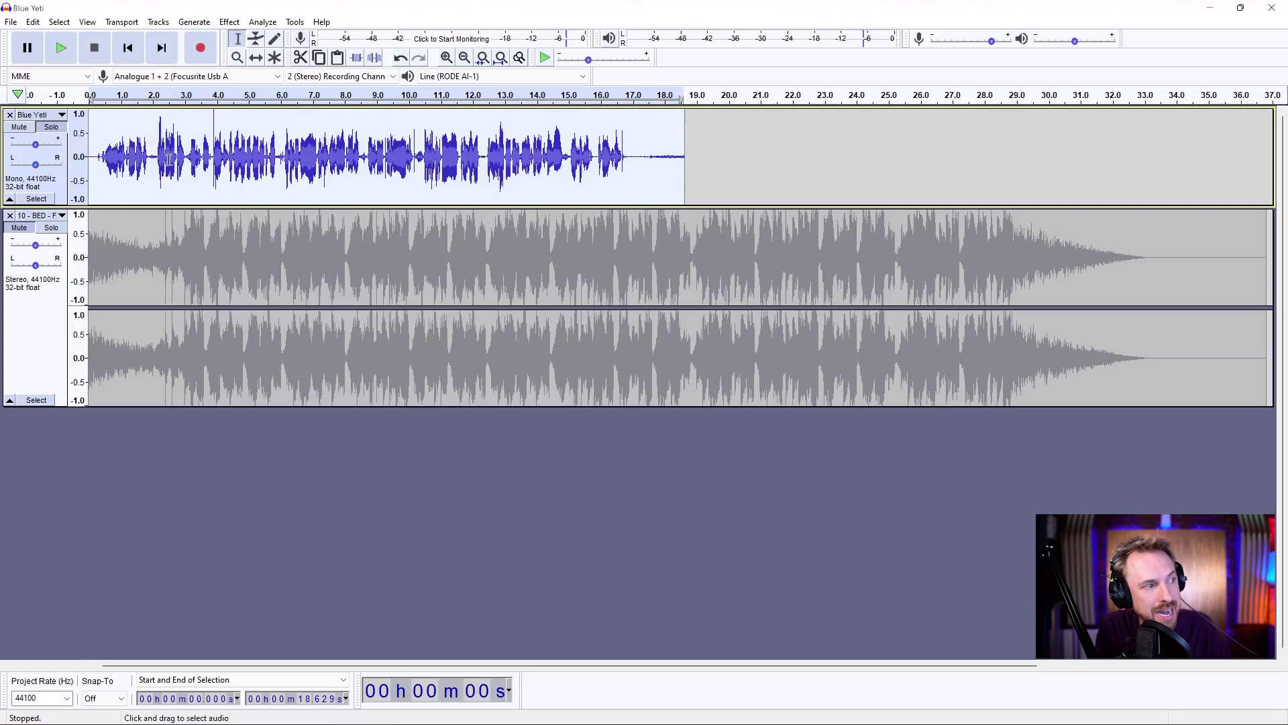
- Unsolo Blue Yeti and play both tracks together from about 1.2 seconds
{"action": "left_click_drag", "start_coordinate": [173, 159], "coordinate": [280, 154]}
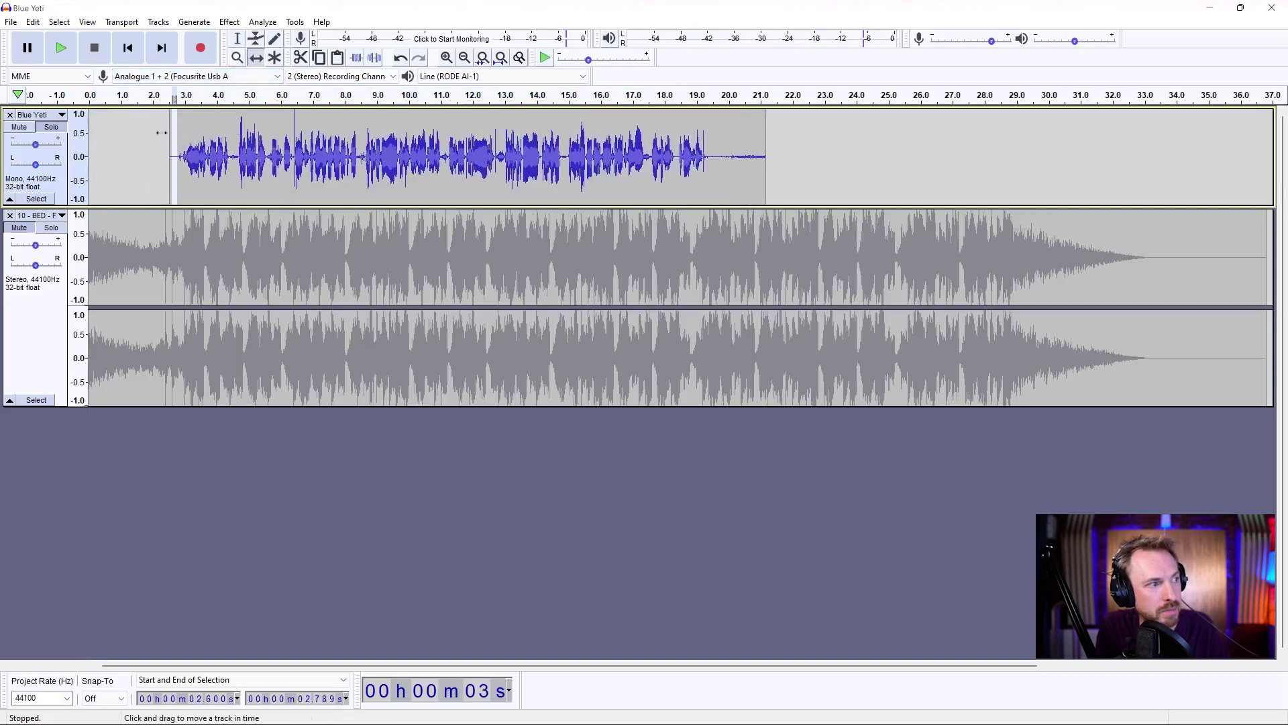
{"action": "left_click", "coordinate": [52, 129]}
{"action": "left_click", "coordinate": [133, 106]}
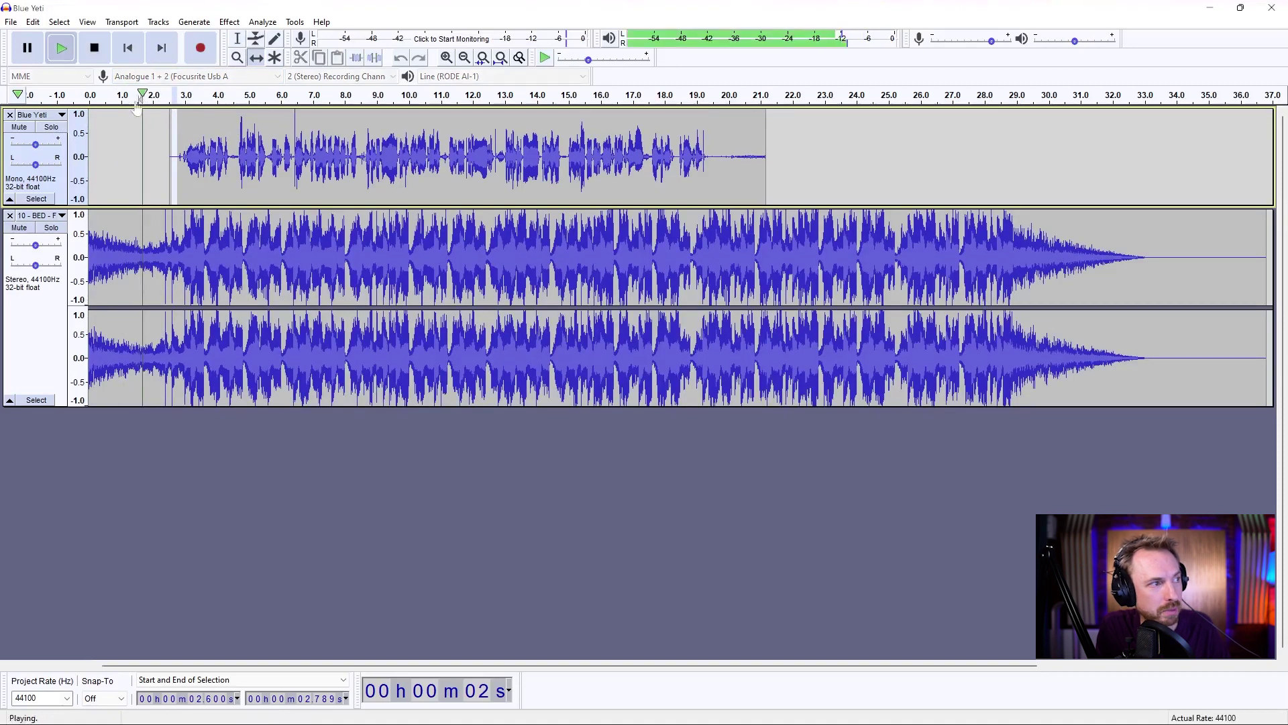
{"action": "left_click", "coordinate": [132, 107]}
{"action": "left_click", "coordinate": [132, 108]}
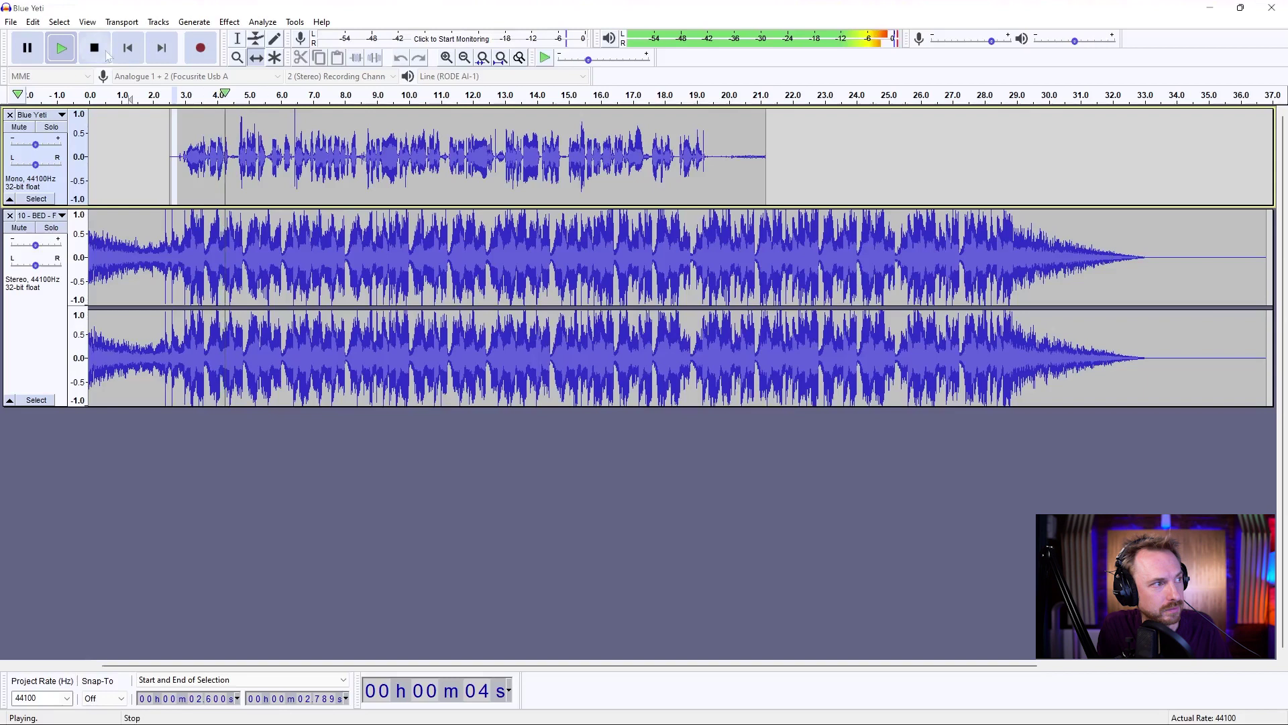
{"action": "left_click", "coordinate": [97, 50]}
- Raise the voice gain to +5 dB, check the level, and move the music bed above the voice
{"action": "left_click_drag", "start_coordinate": [36, 144], "coordinate": [42, 145]}
{"action": "left_click", "coordinate": [148, 99]}
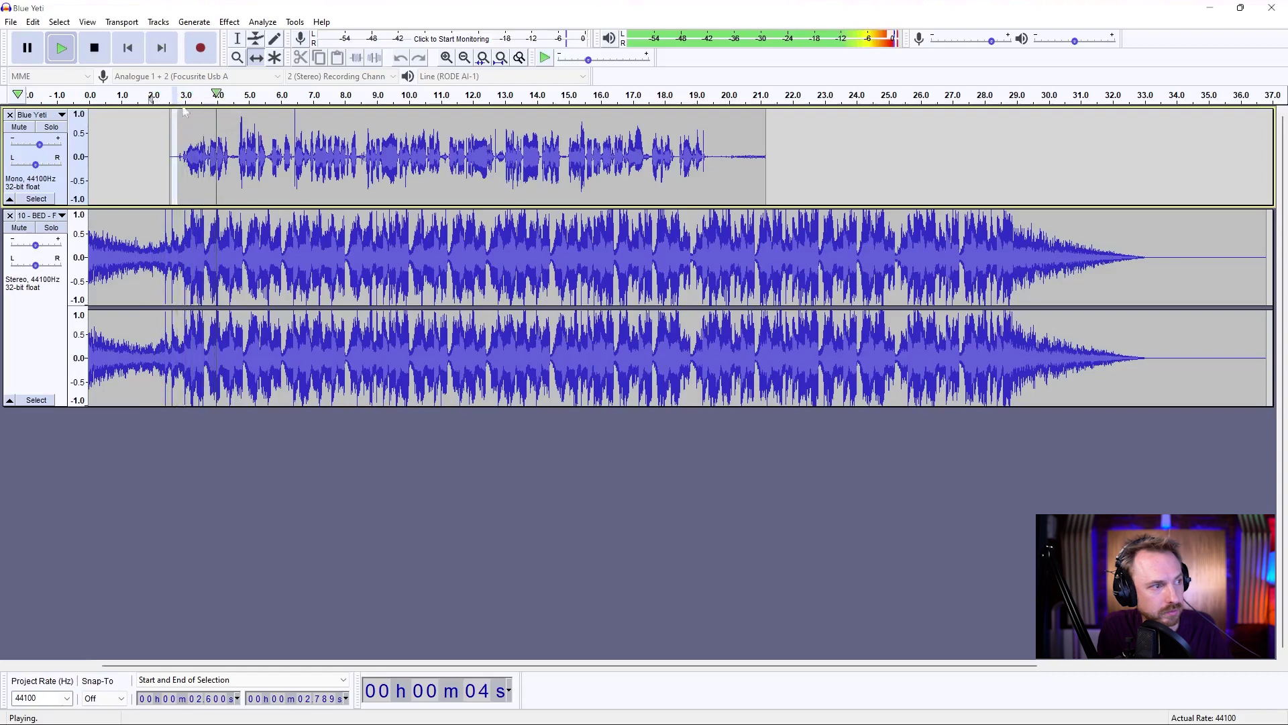
{"action": "key", "text": "space"}
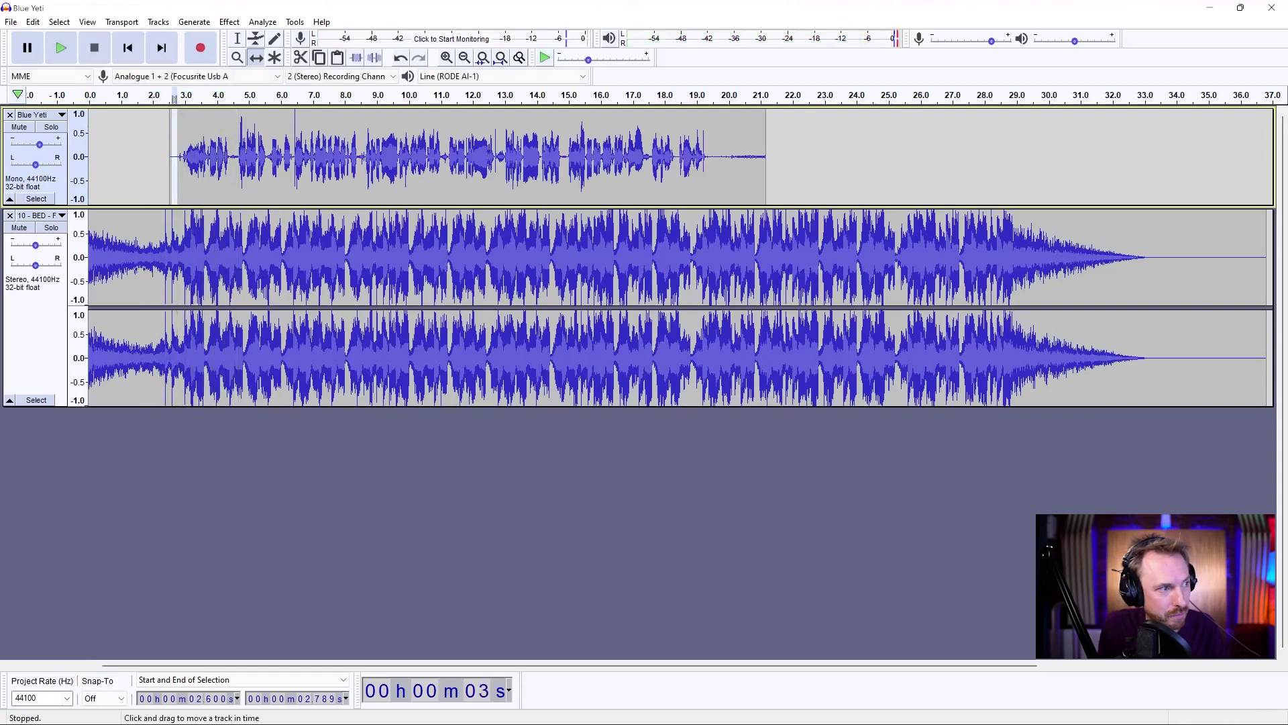
{"action": "left_click_drag", "start_coordinate": [45, 342], "coordinate": [59, 163]}
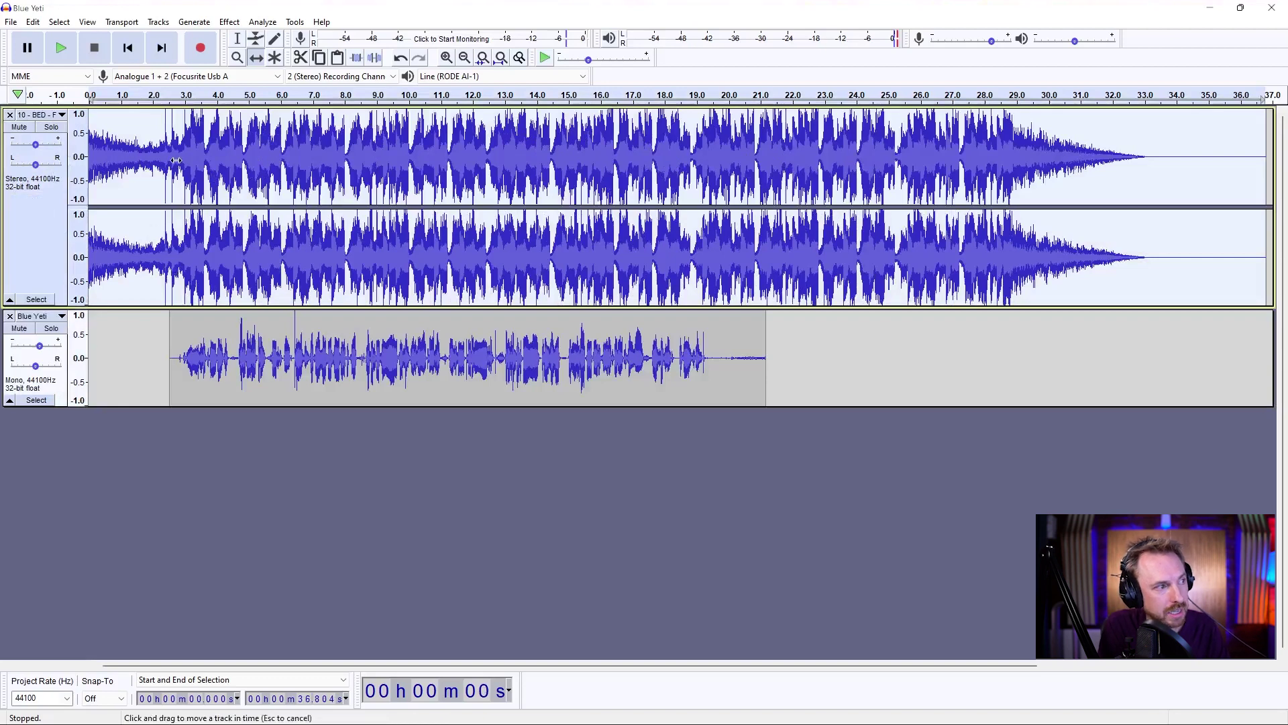
- Auto Duck the music bed at -11.4 dB and play back the ducked mix
{"action": "left_click", "coordinate": [229, 22]}
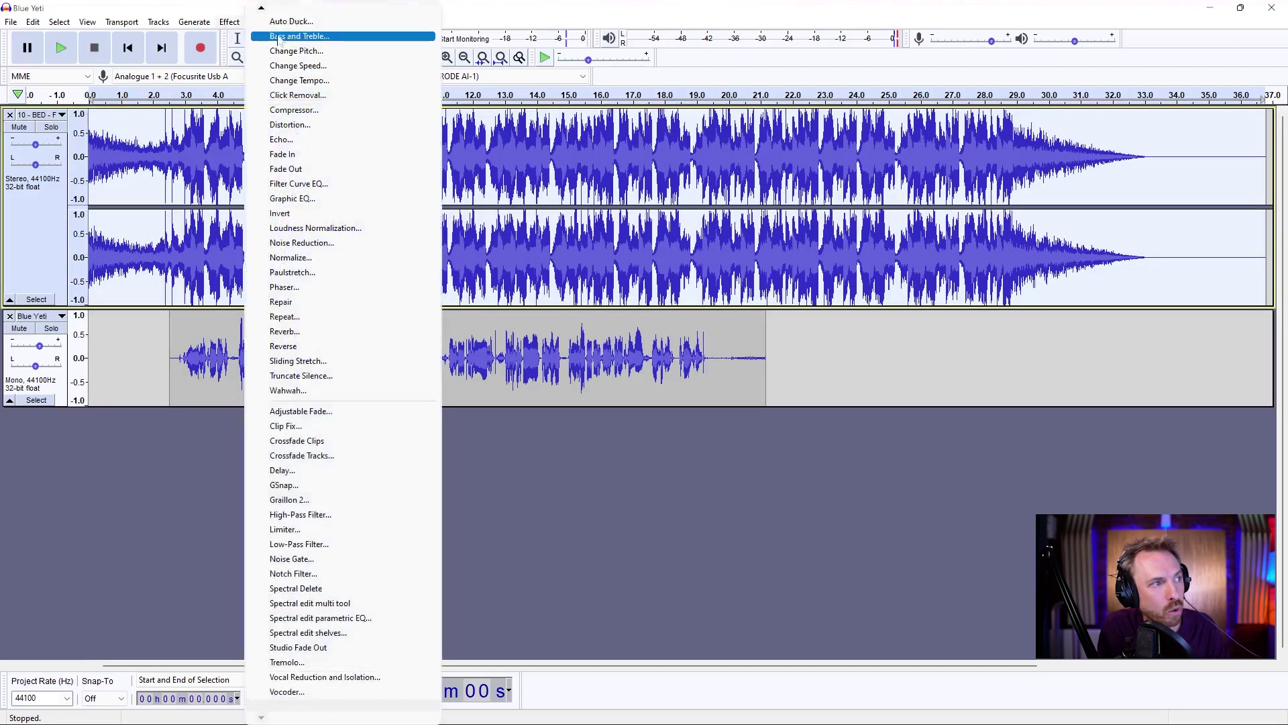
{"action": "left_click", "coordinate": [278, 25]}
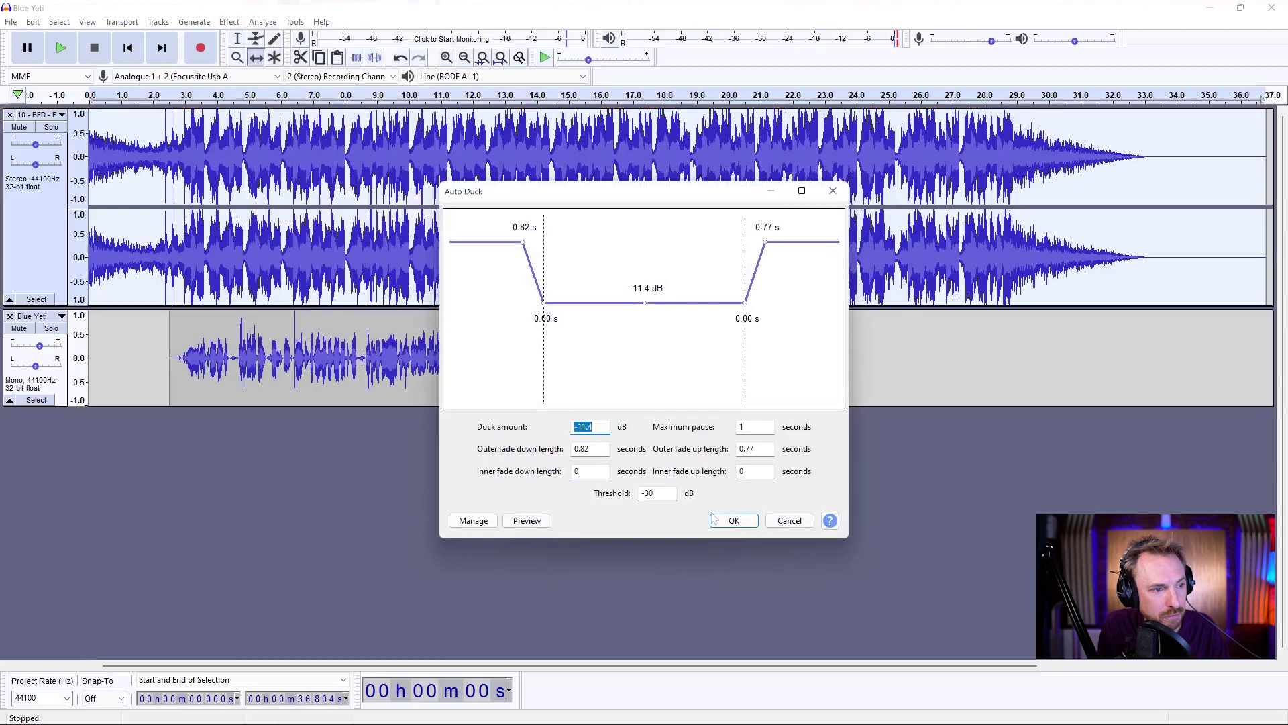
{"action": "left_click", "coordinate": [733, 521]}
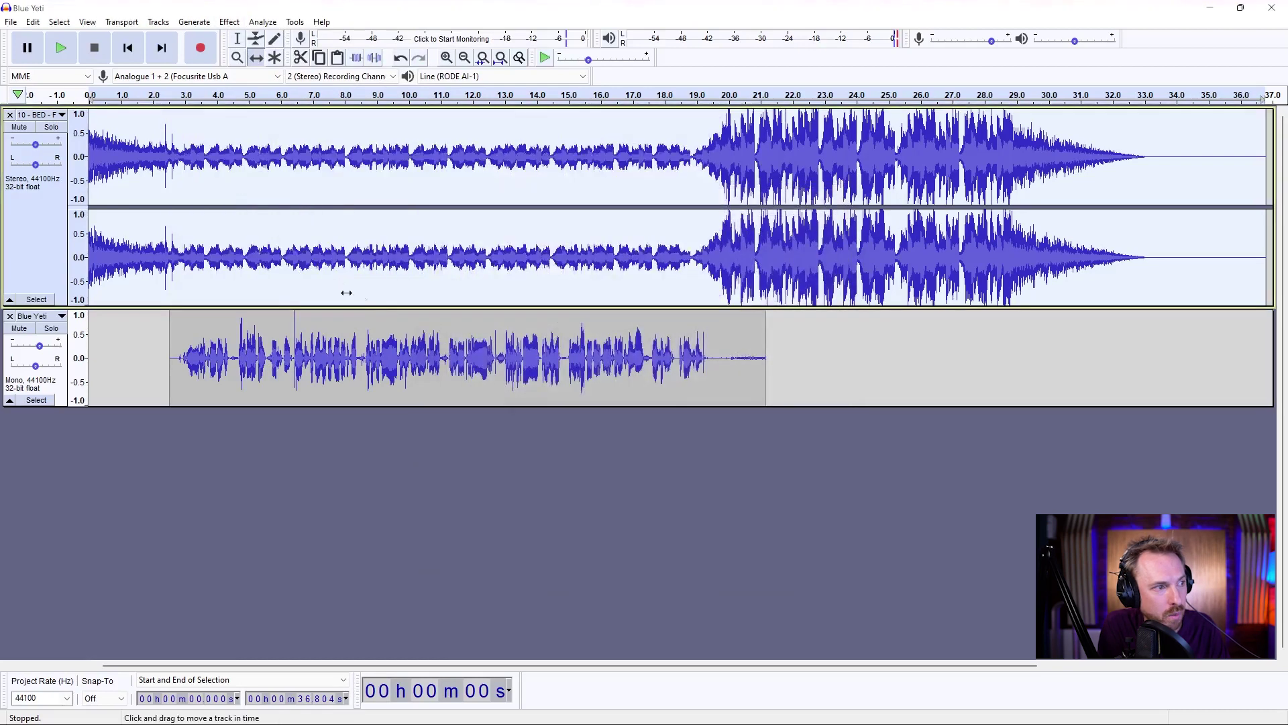
{"action": "left_click", "coordinate": [121, 101]}
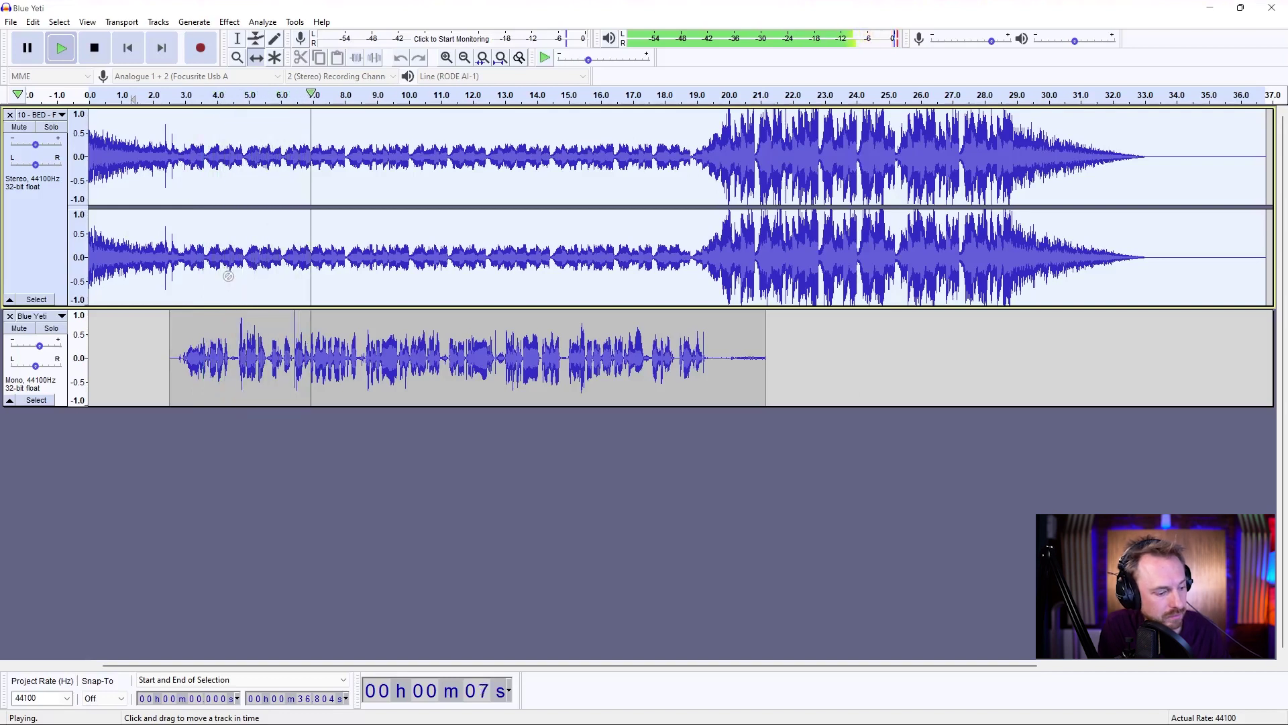
- Undo the ducking and reapply Auto Duck at -15 dB with 0.4-second outer fades
{"action": "key", "text": "space"}
{"action": "key", "text": "ctrl+z"}
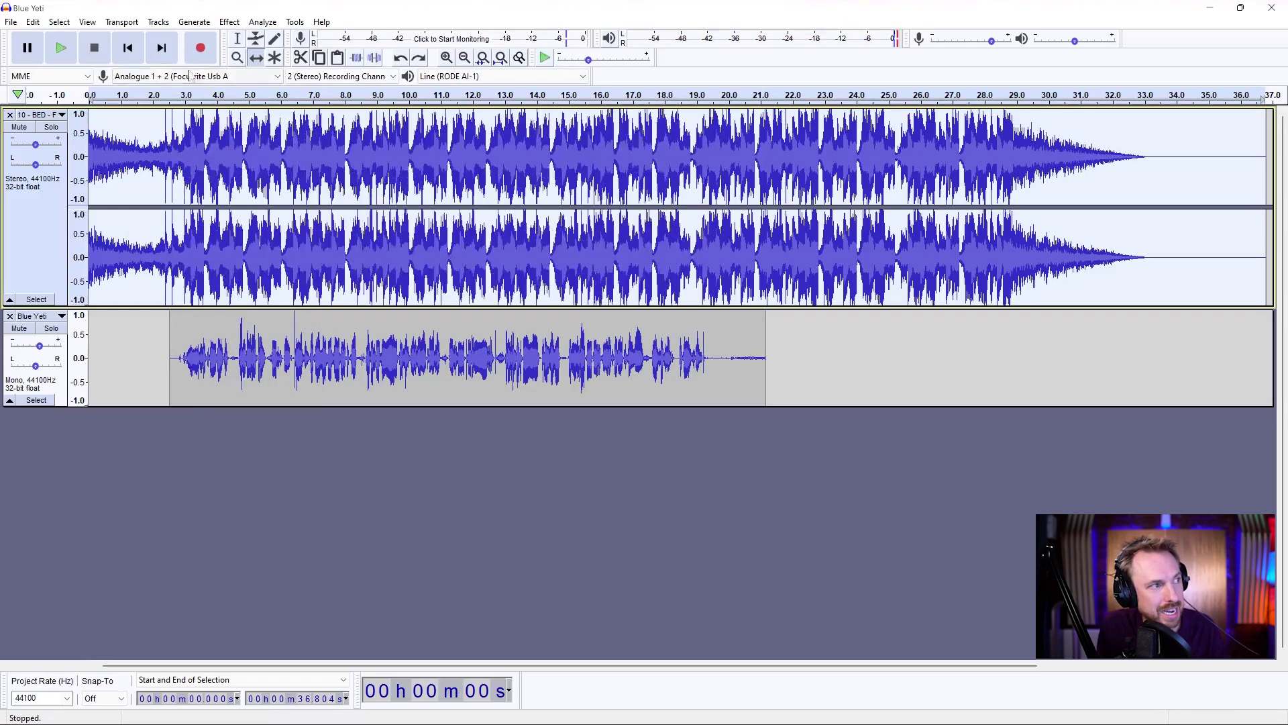
{"action": "left_click", "coordinate": [230, 22]}
{"action": "left_click", "coordinate": [299, 80]}
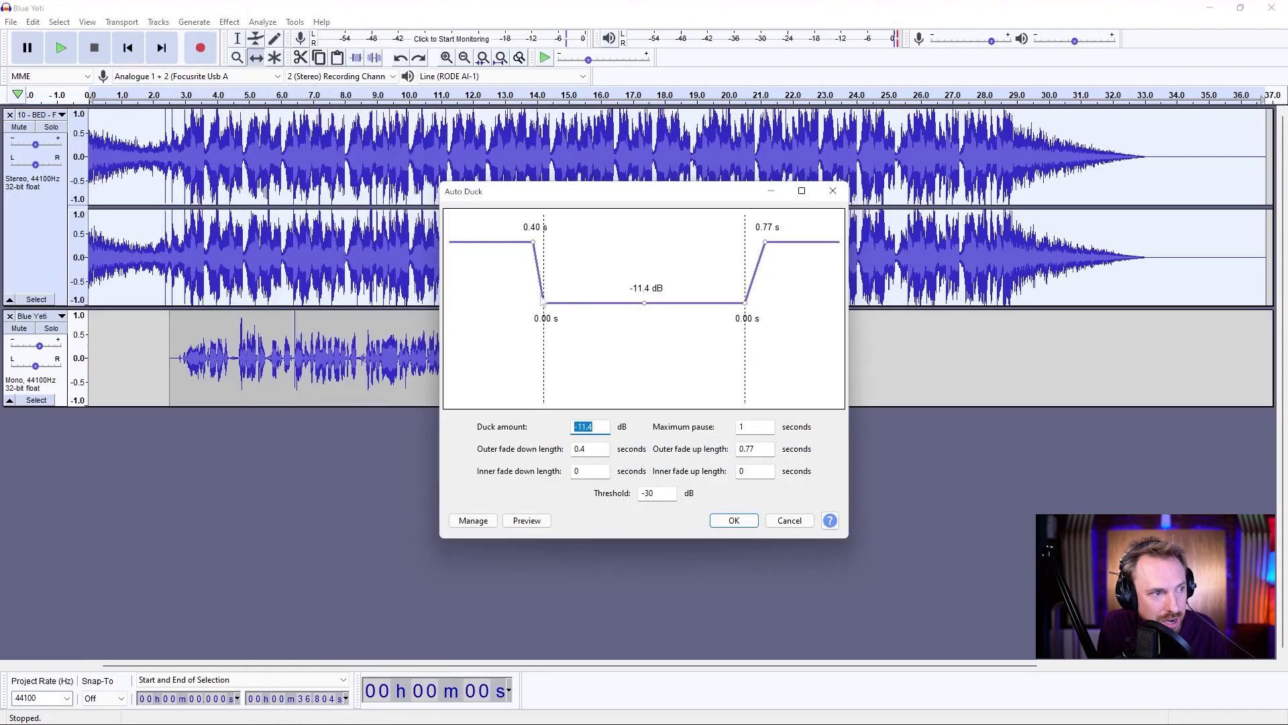
{"action": "left_click_drag", "start_coordinate": [643, 303], "coordinate": [645, 322]}
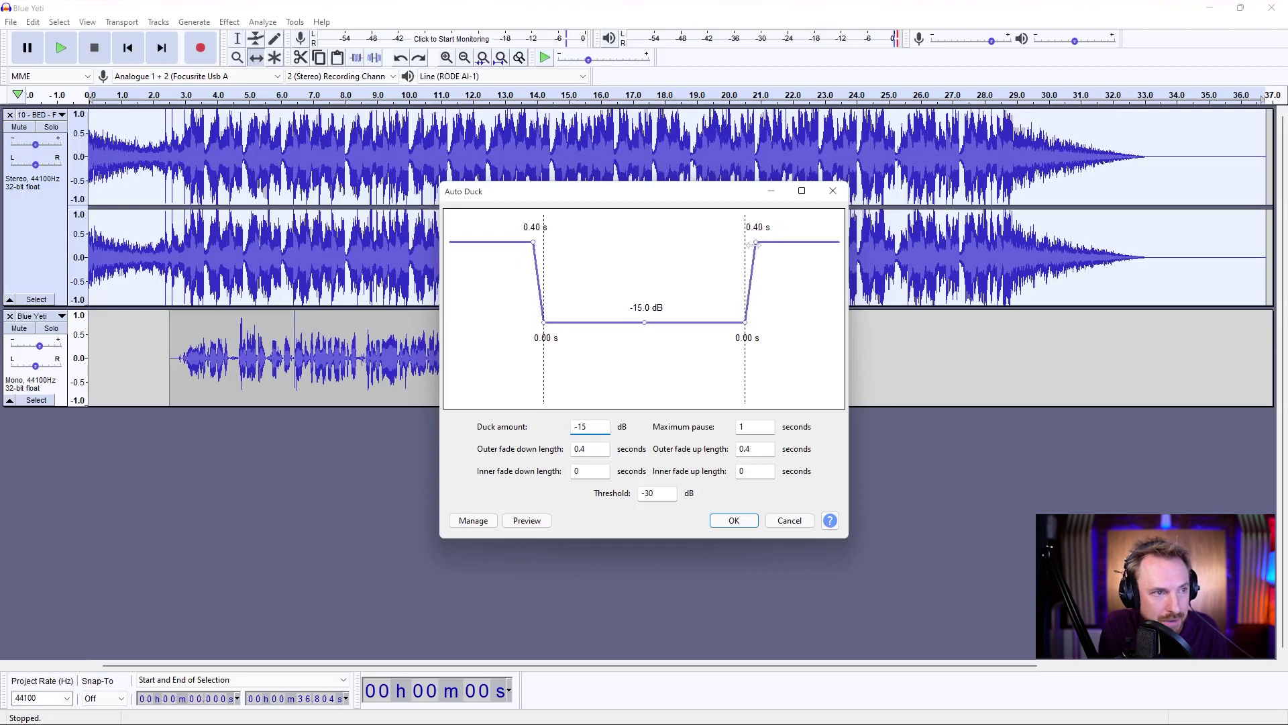
{"action": "left_click", "coordinate": [734, 521]}
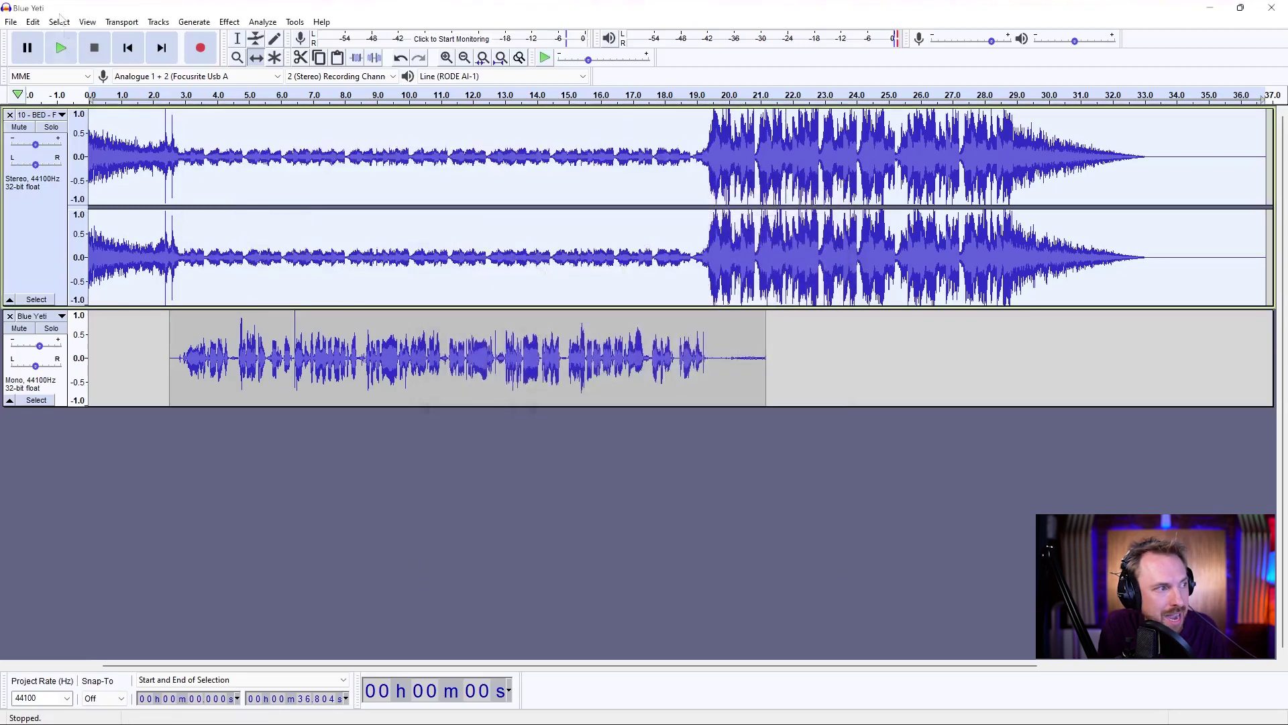
- Play the new mix from about 2 seconds, then around 18.9 seconds, and stop
{"action": "left_click", "coordinate": [151, 93]}
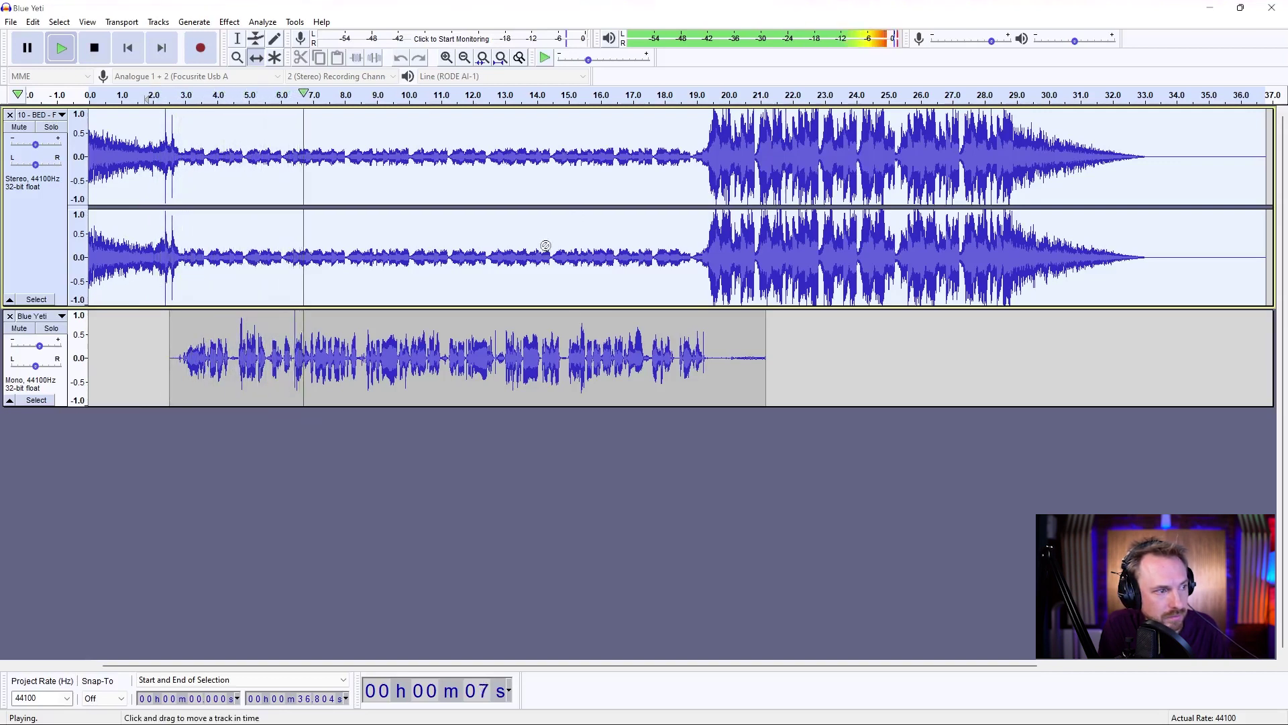
{"action": "left_click", "coordinate": [664, 98]}
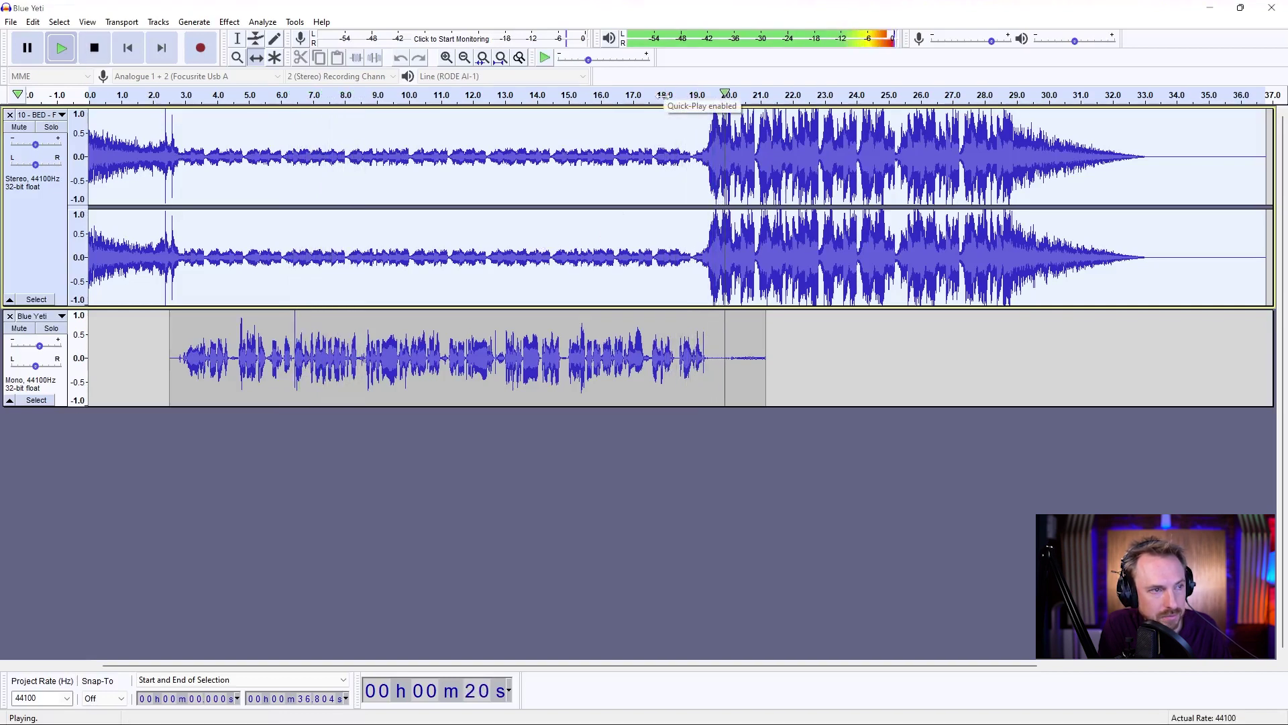
{"action": "key", "text": "space"}
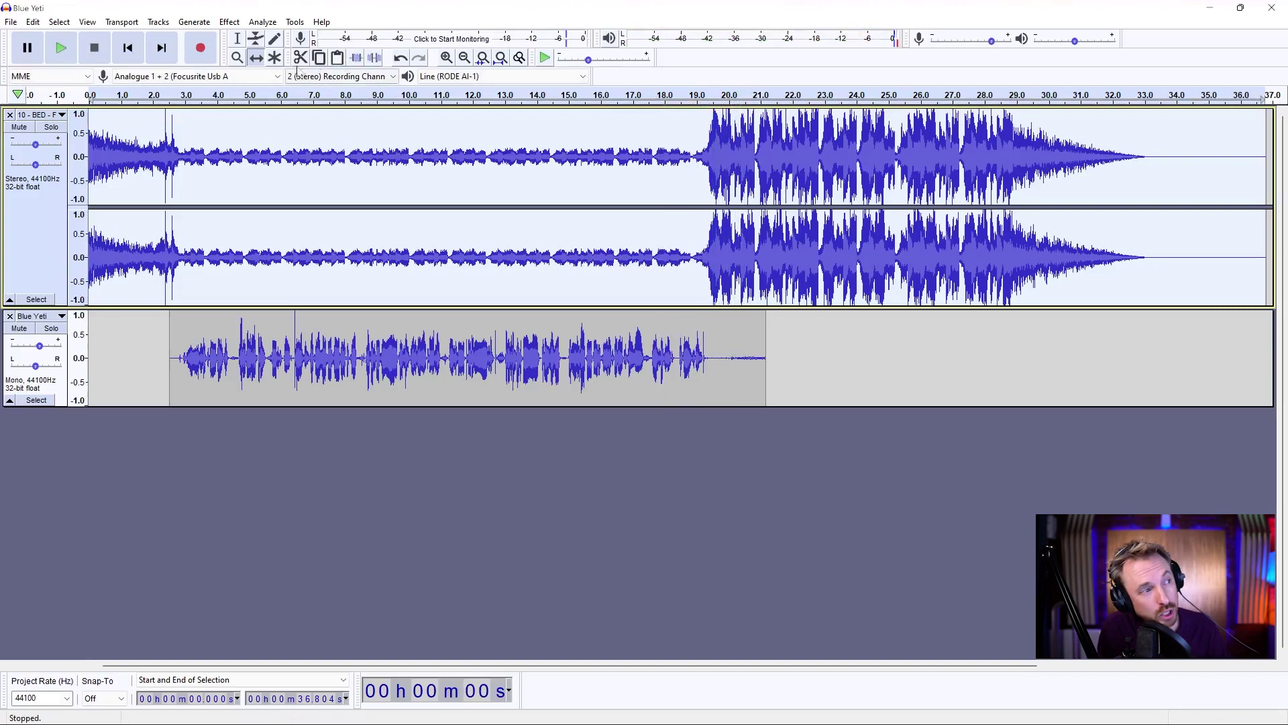
- Lower the music bed's envelope before 2.7 s and after 19 s, add voice envelope points, and play
{"action": "left_click", "coordinate": [257, 41]}
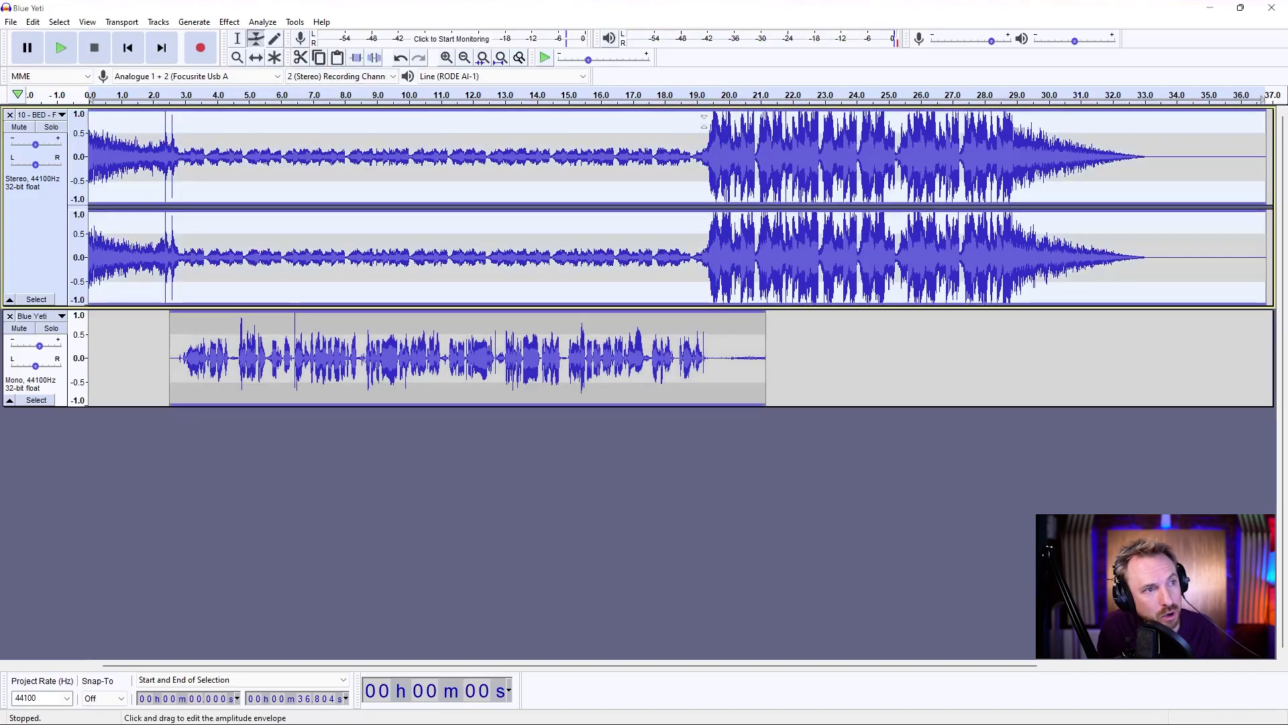
{"action": "mouse_move", "coordinate": [721, 115]}
{"action": "left_mouse_down"}
{"action": "mouse_move", "coordinate": [715, 144]}
{"action": "mouse_move", "coordinate": [715, 124]}
{"action": "left_mouse_up"}
{"action": "left_click", "coordinate": [698, 114]}
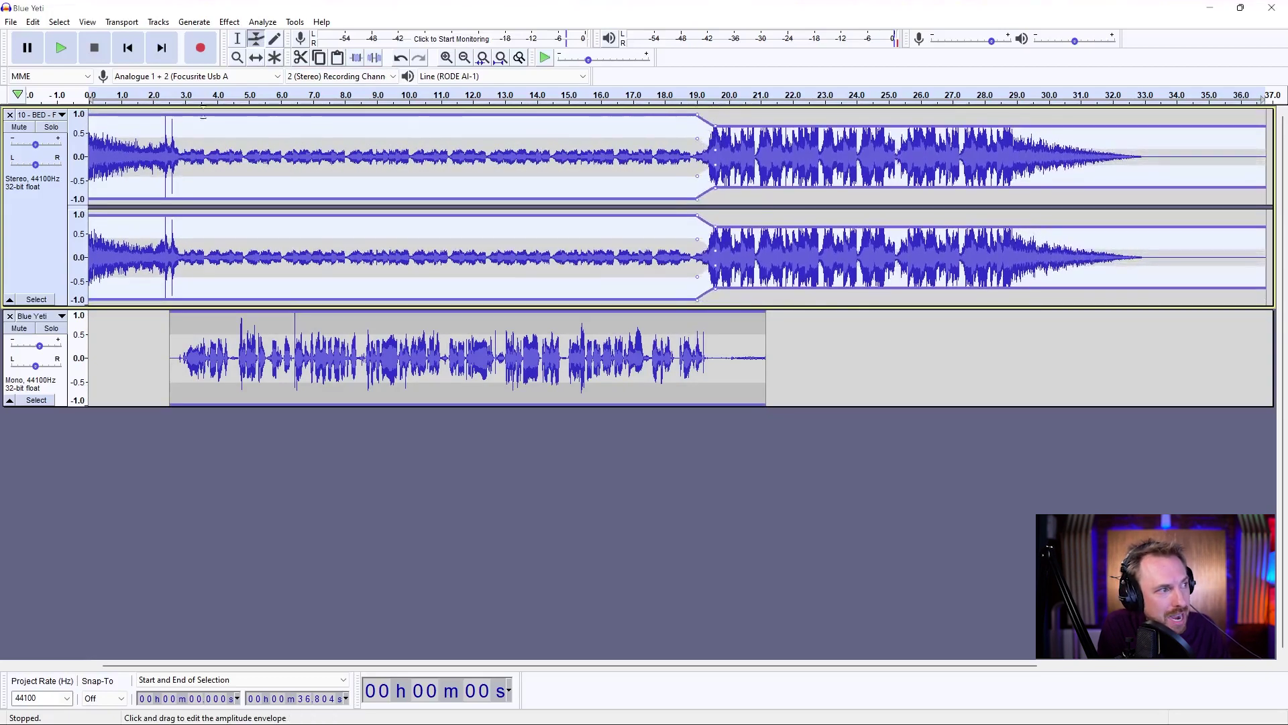
{"action": "mouse_move", "coordinate": [173, 121]}
{"action": "left_mouse_down"}
{"action": "mouse_move", "coordinate": [174, 138]}
{"action": "mouse_move", "coordinate": [175, 125]}
{"action": "left_mouse_up"}
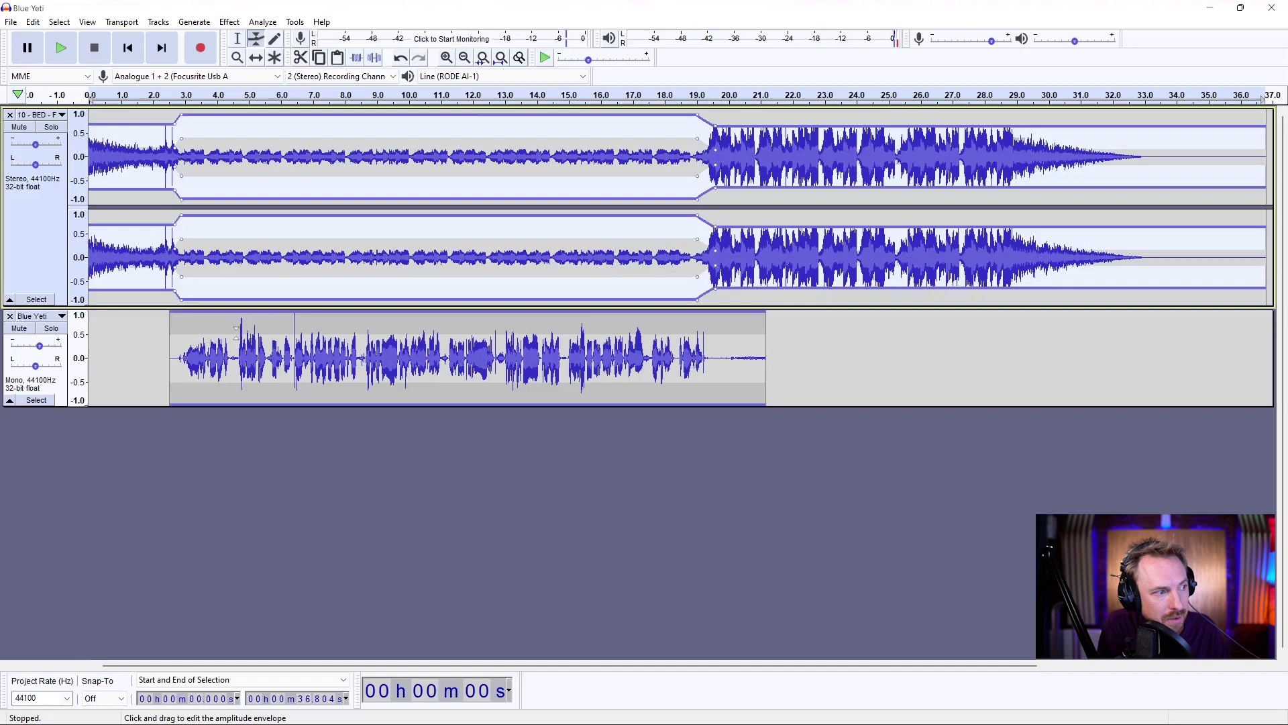
{"action": "left_click_drag", "start_coordinate": [236, 328], "coordinate": [228, 324]}
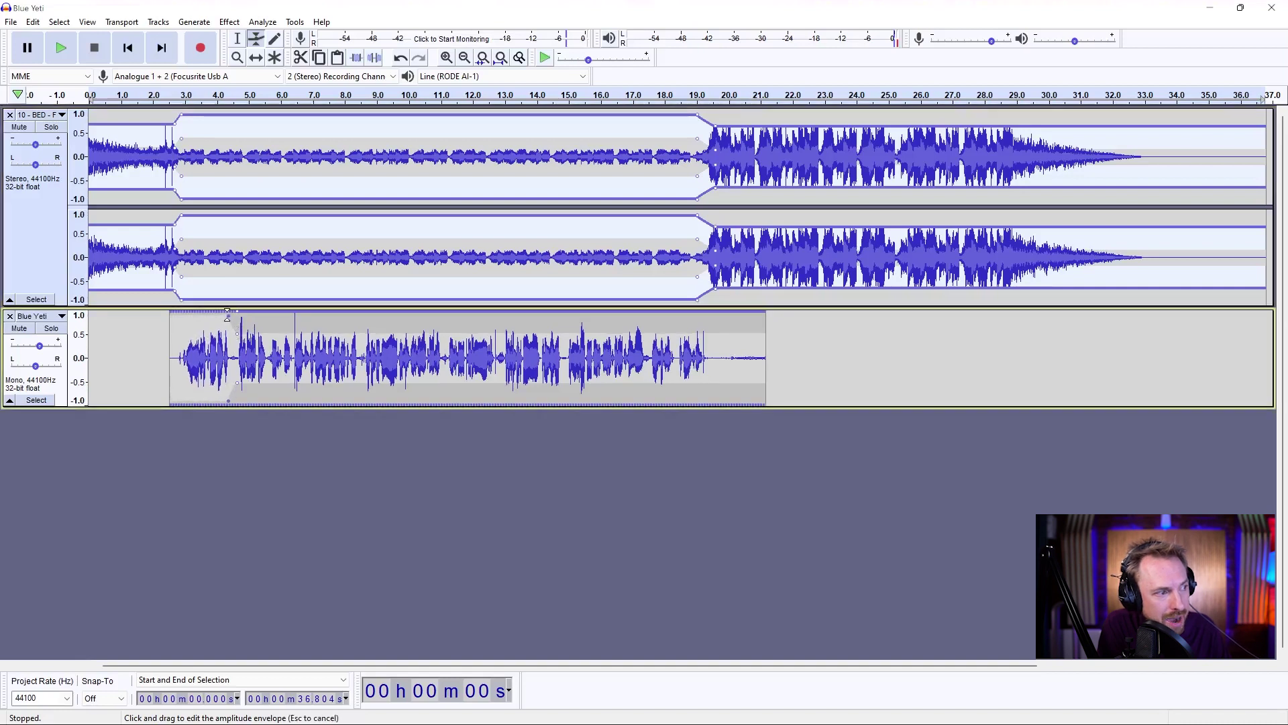
{"action": "left_click", "coordinate": [155, 95]}
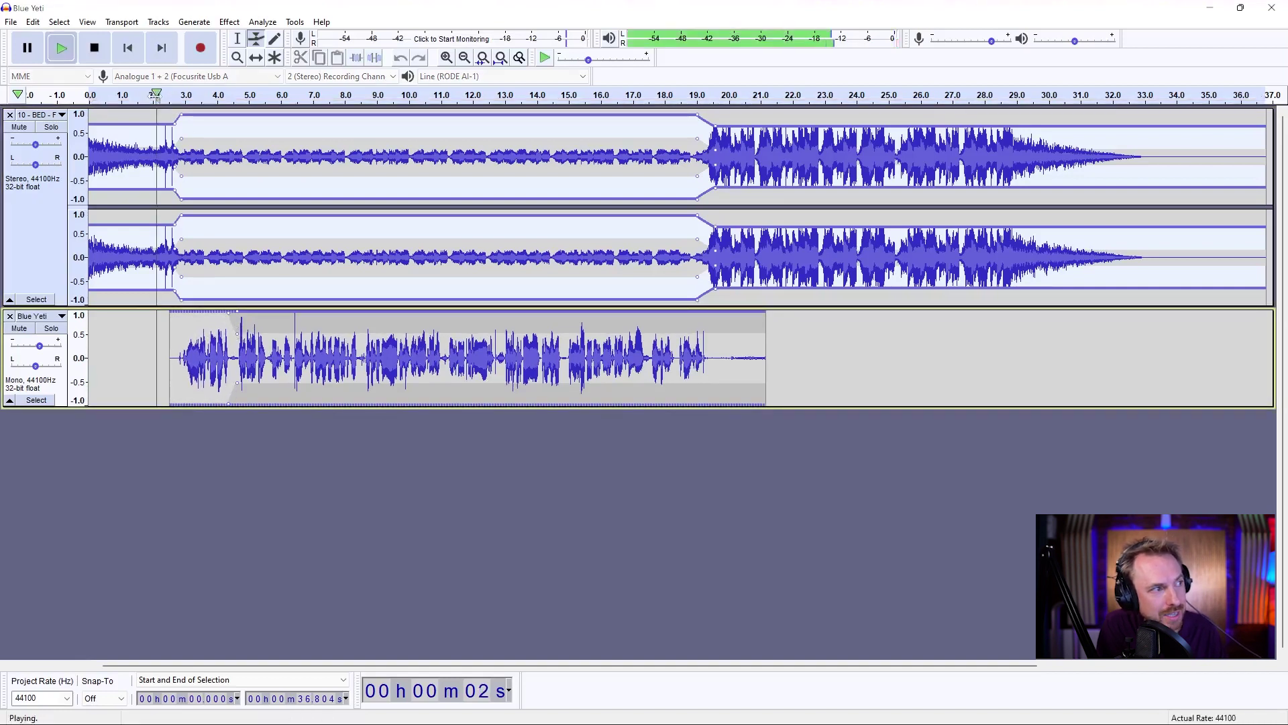